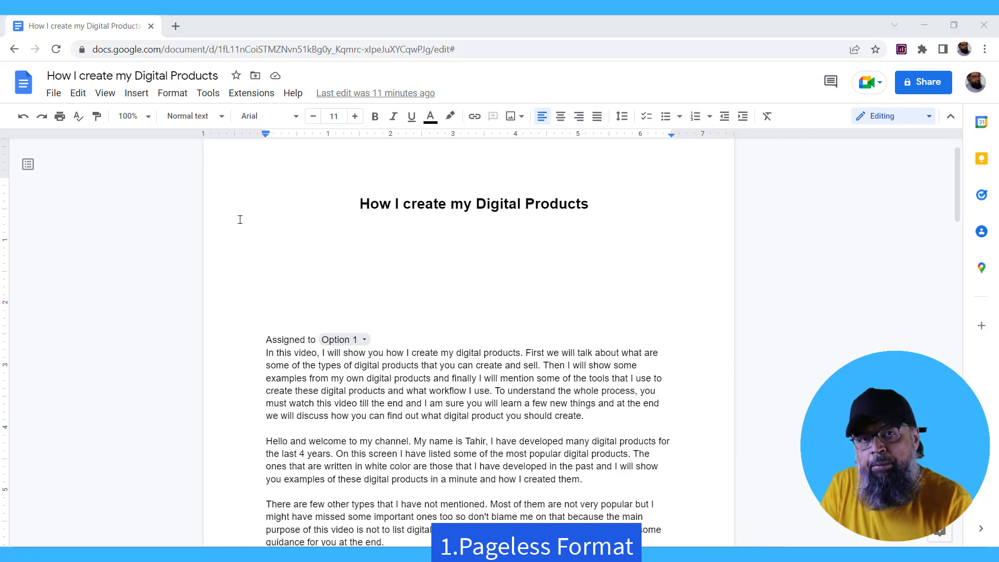
# - Scroll down until the Online Courses heading and the page gap below it show
pyautogui.scroll(-3, 257, 232)
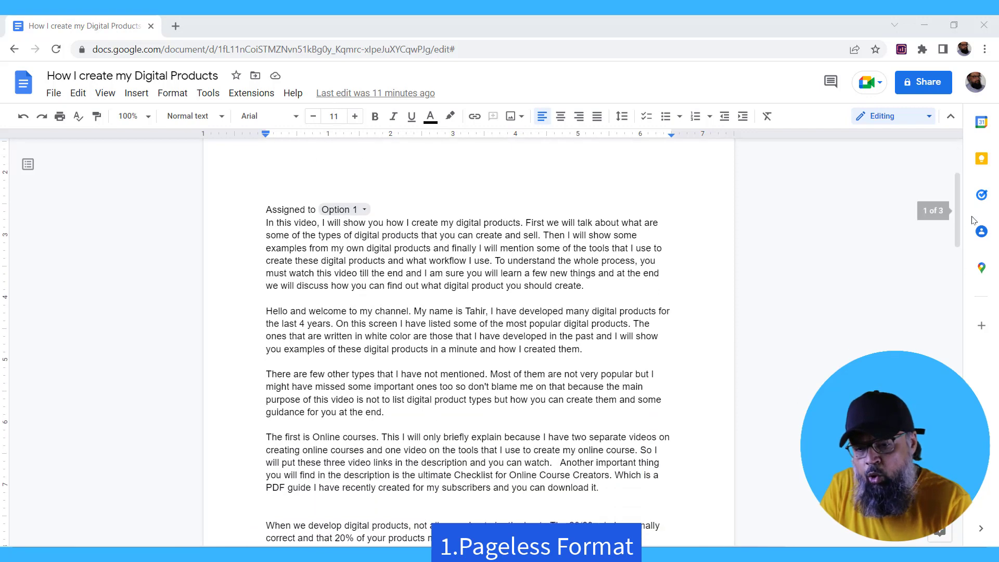
pyautogui.moveTo(957, 193); pyautogui.dragTo(938, 254)
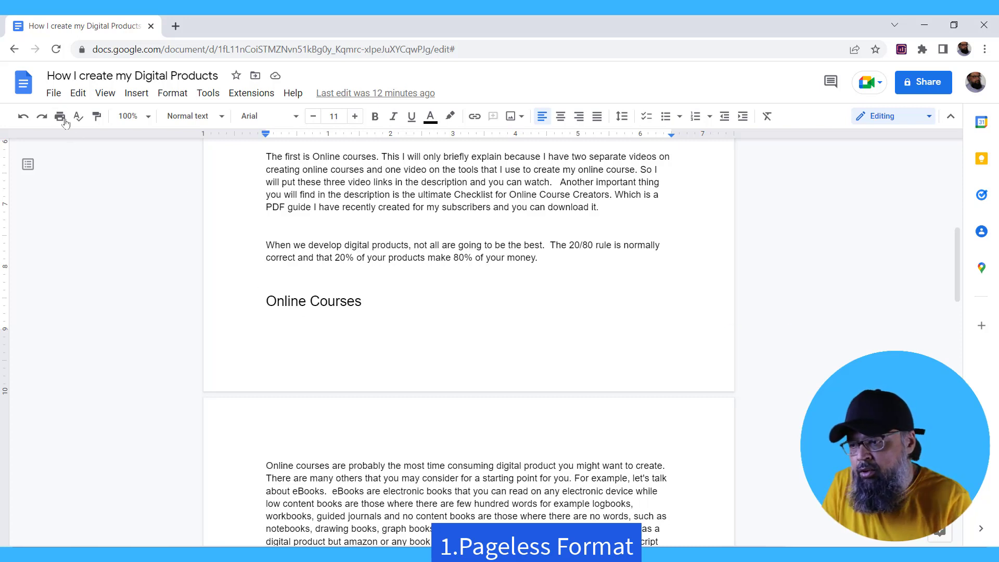
# - Change the Page setup format from Pages to Pageless and apply it
pyautogui.click(54, 93)
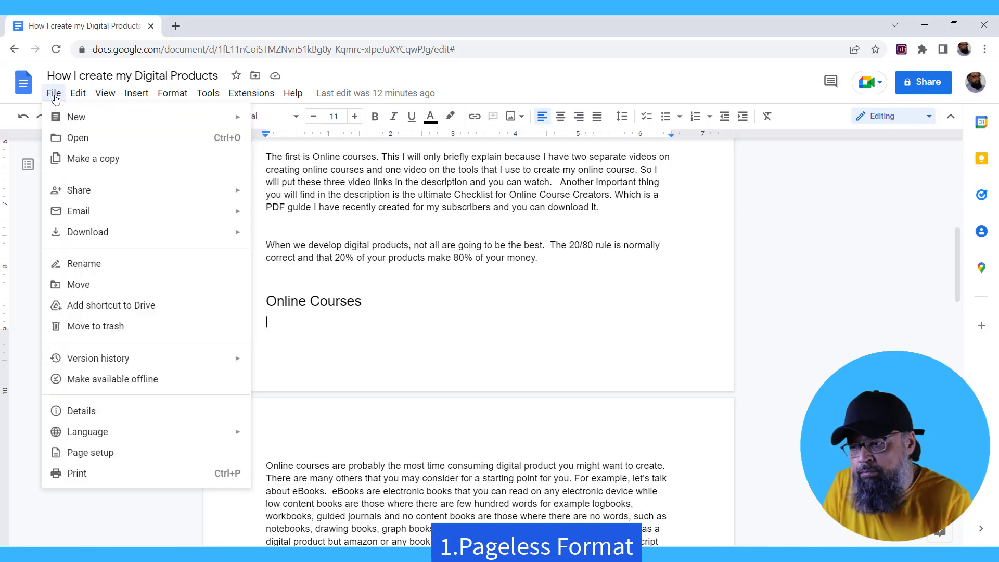
pyautogui.click(90, 453)
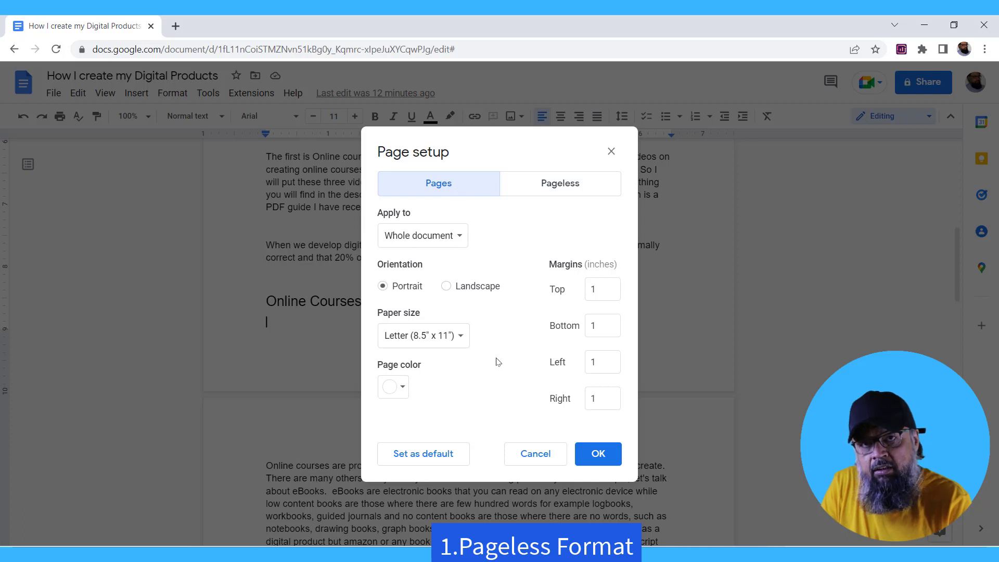
pyautogui.click(557, 188)
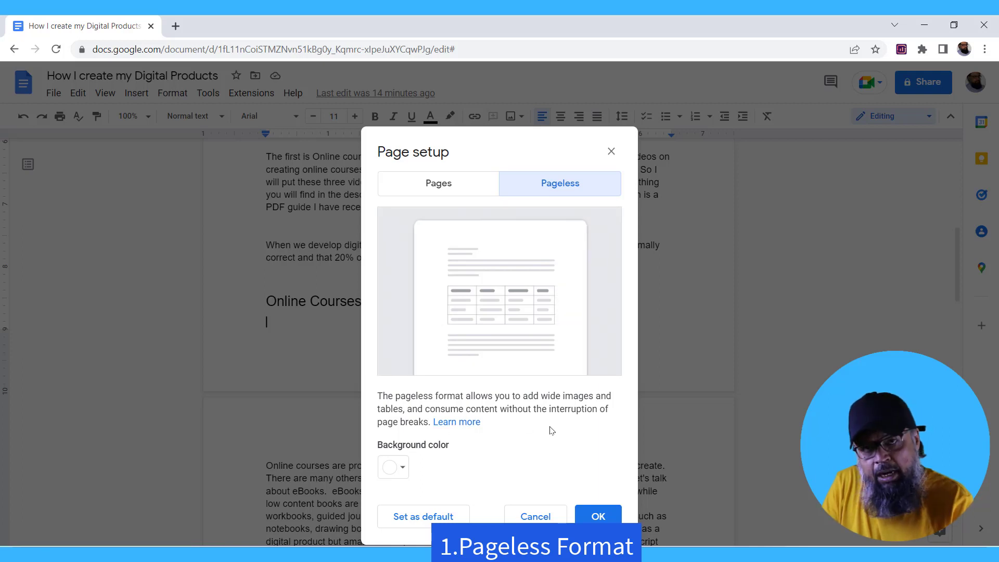
pyautogui.click(597, 516)
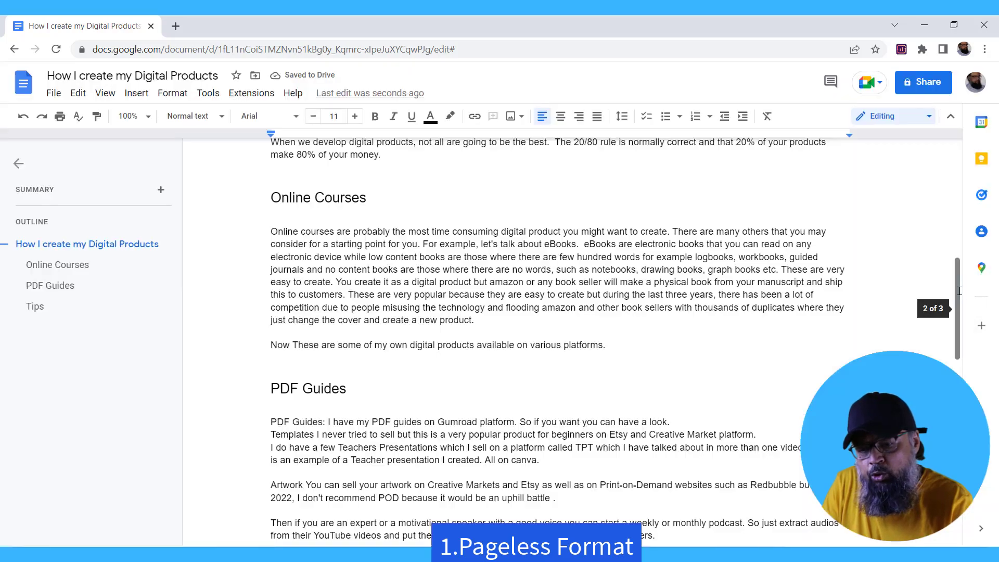
# - Try the Narrow text width, then set the pageless document's text width to Wide
pyautogui.scroll(10, 959, 278)
pyautogui.scroll(-11, 959, 278)
pyautogui.scroll(-10, 651, 260)
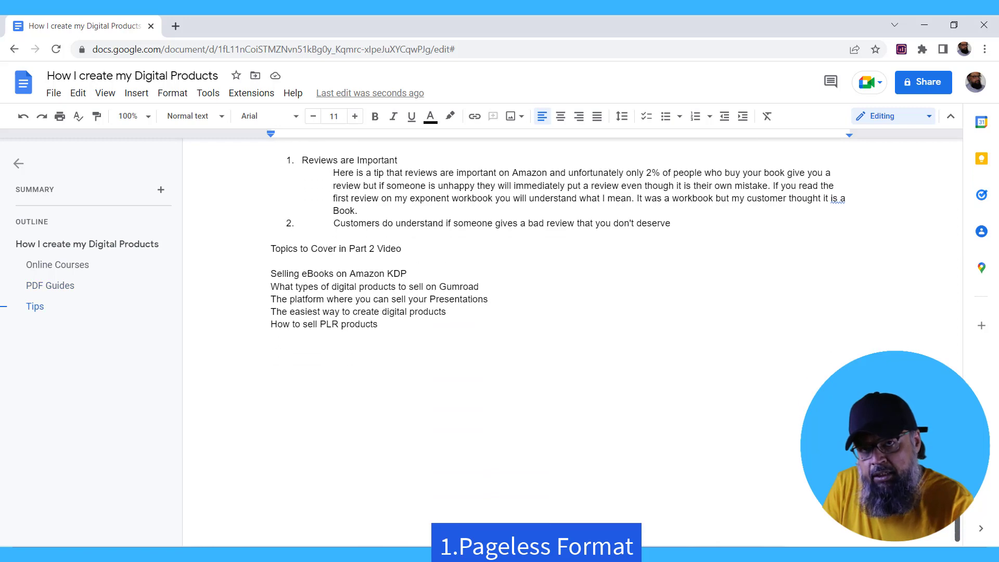
pyautogui.scroll(20, 651, 260)
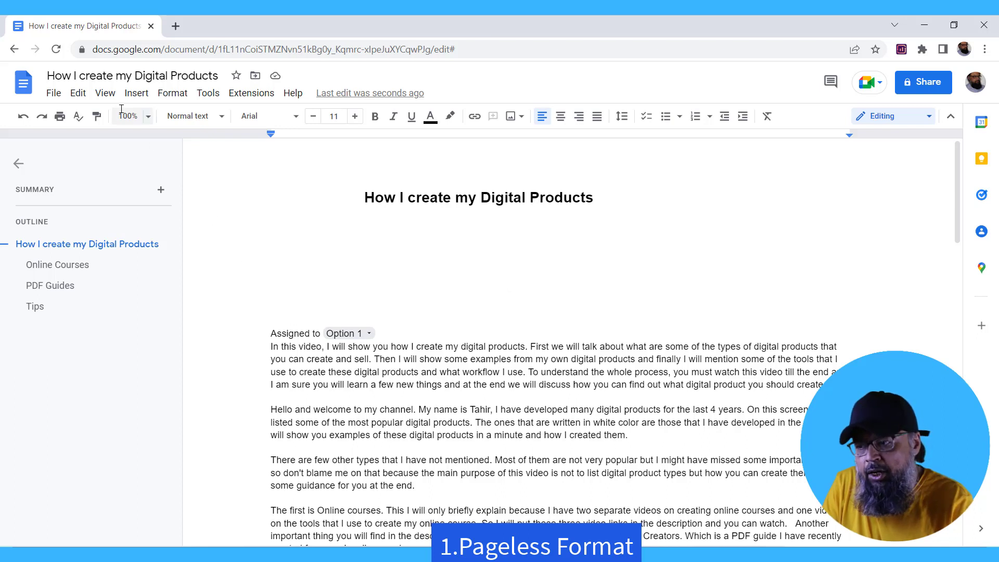
pyautogui.click(106, 95)
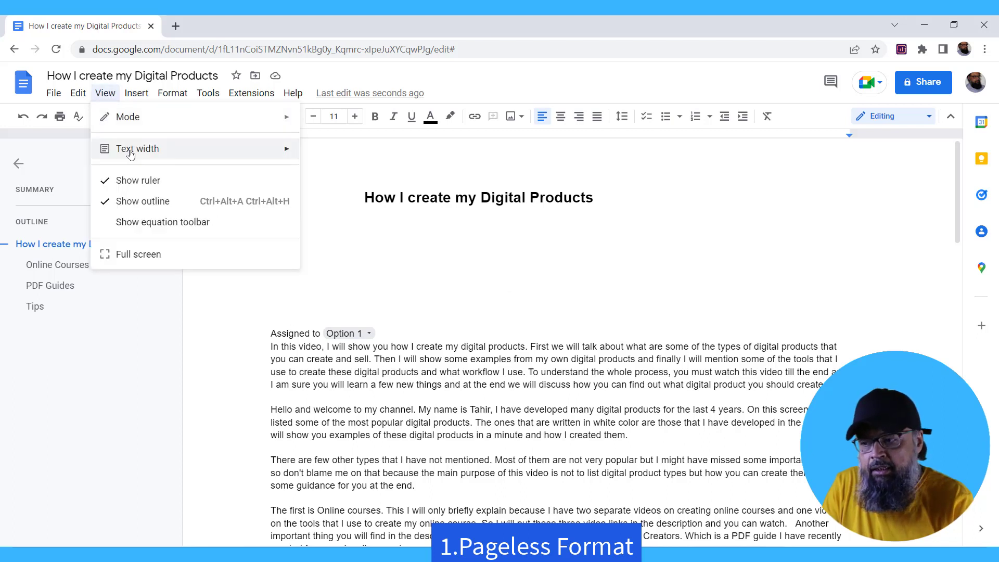
pyautogui.moveTo(130, 153)
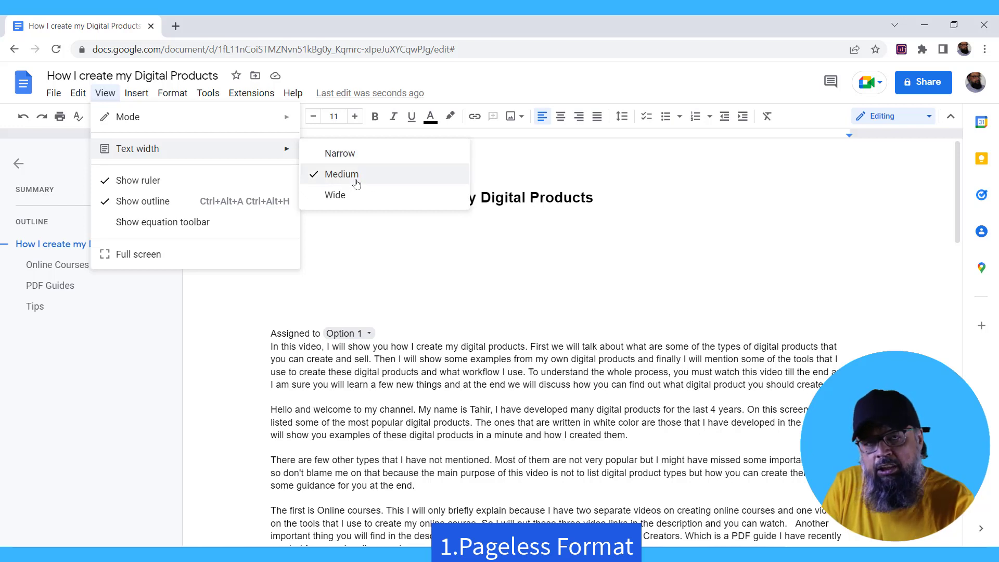
pyautogui.click(364, 153)
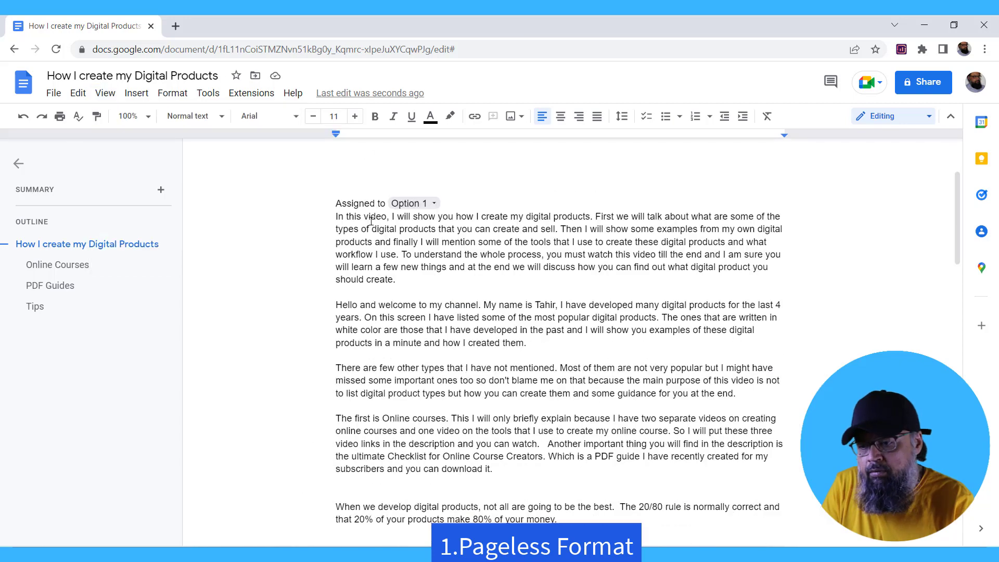
pyautogui.scroll(-5, 392, 251)
pyautogui.scroll(5, 392, 252)
pyautogui.click(106, 93)
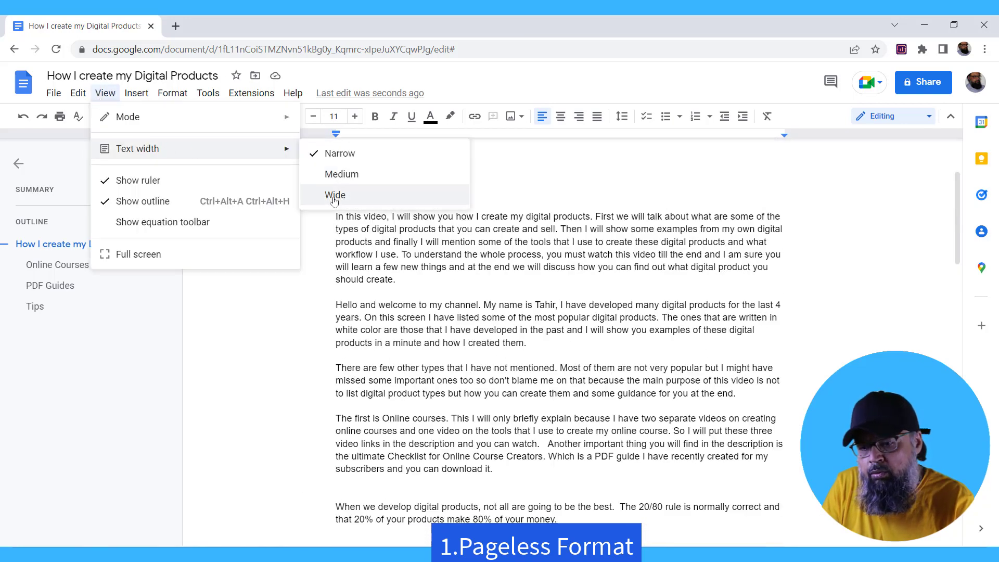
pyautogui.click(333, 196)
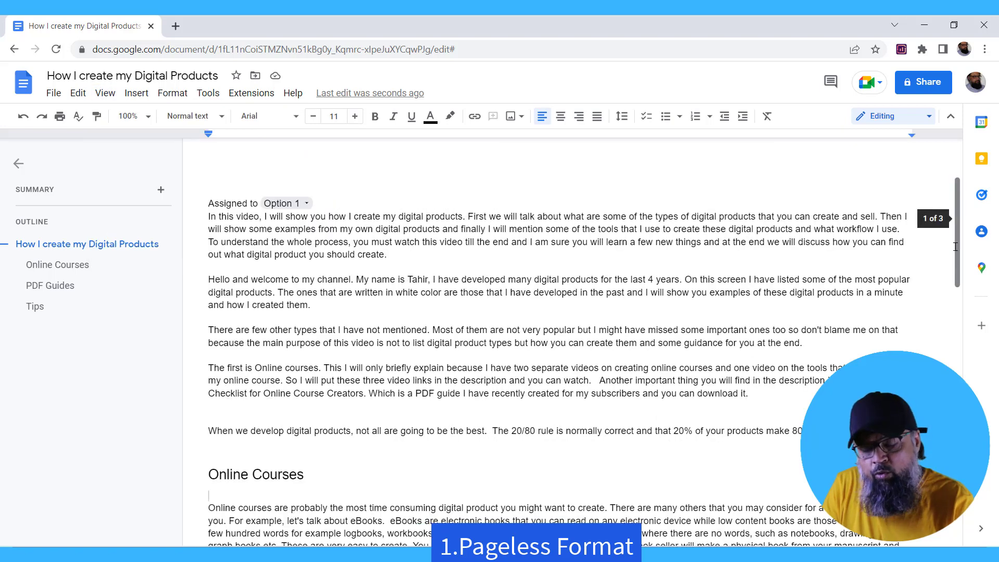
# - Start adding a document summary with Summary +
pyautogui.click(161, 190)
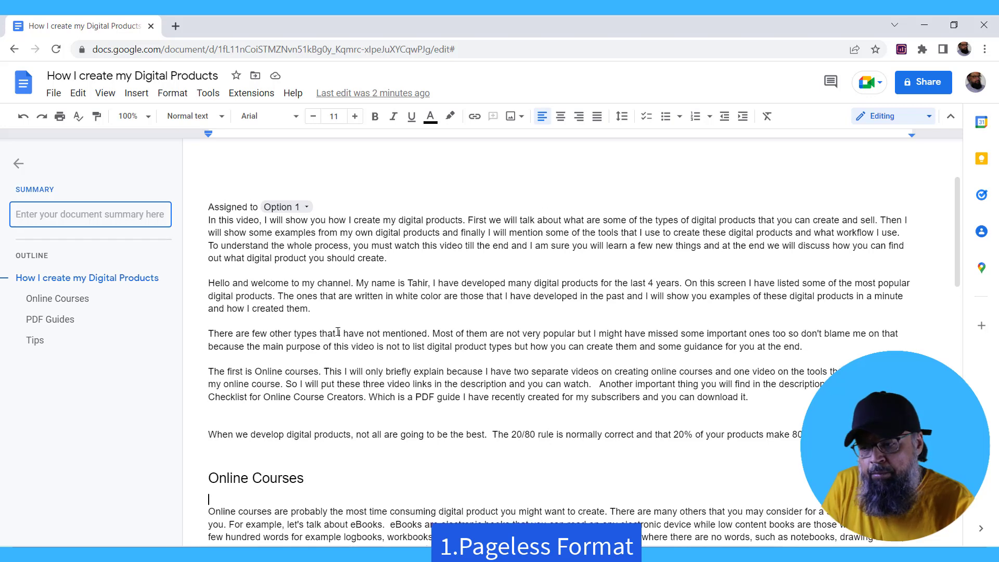
pyautogui.scroll(1, 337, 332)
pyautogui.scroll(-4, 332, 302)
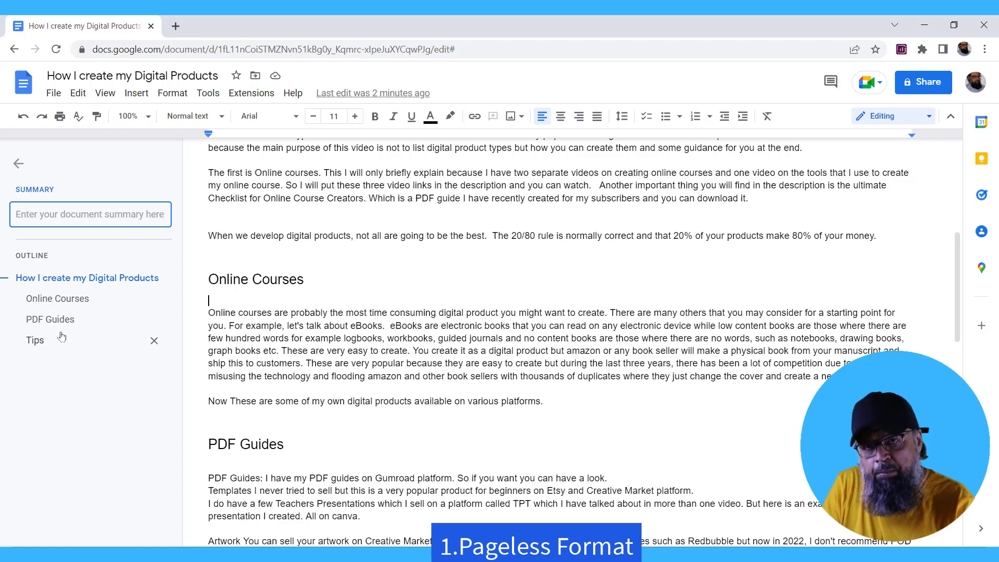
# - Select the title heading and browse Format > Paragraph styles without changing anything
pyautogui.click(78, 278)
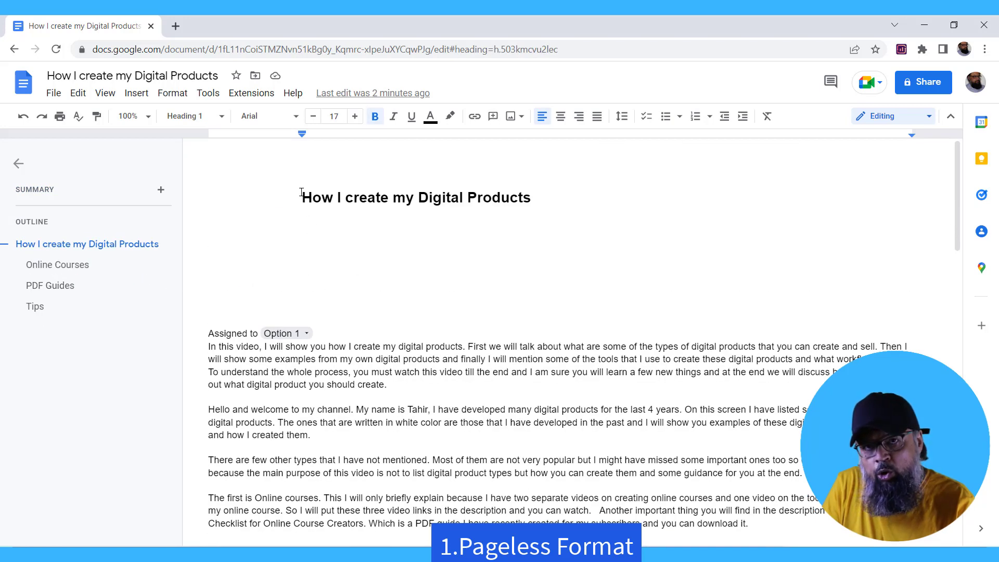
pyautogui.moveTo(302, 192); pyautogui.dragTo(540, 196)
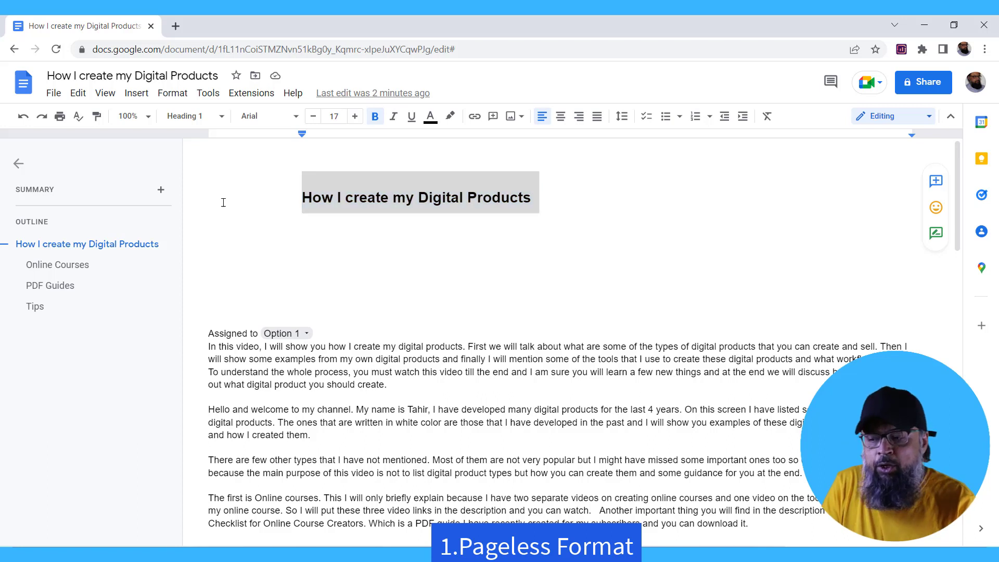
pyautogui.click(174, 94)
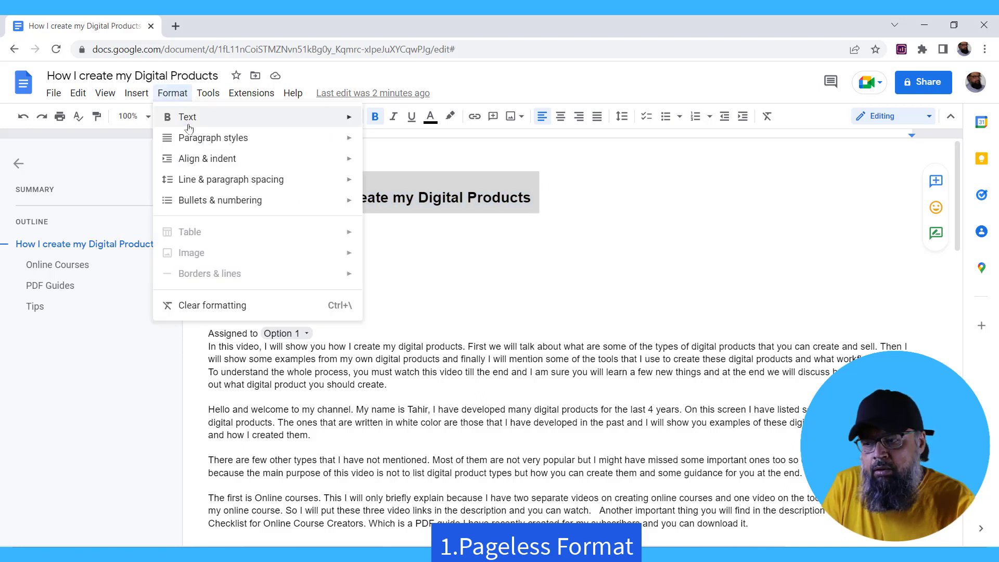
pyautogui.moveTo(202, 141)
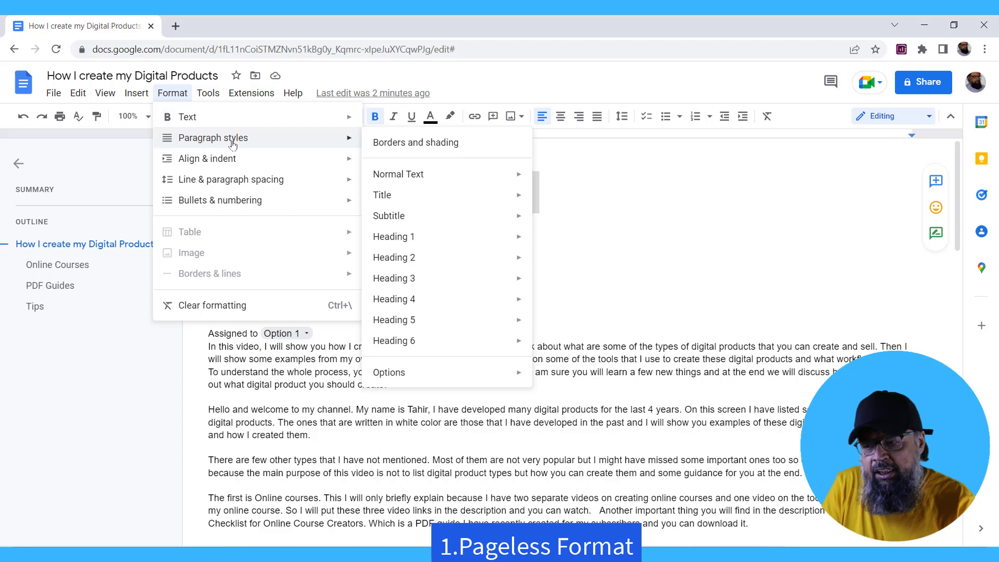
pyautogui.moveTo(505, 246)
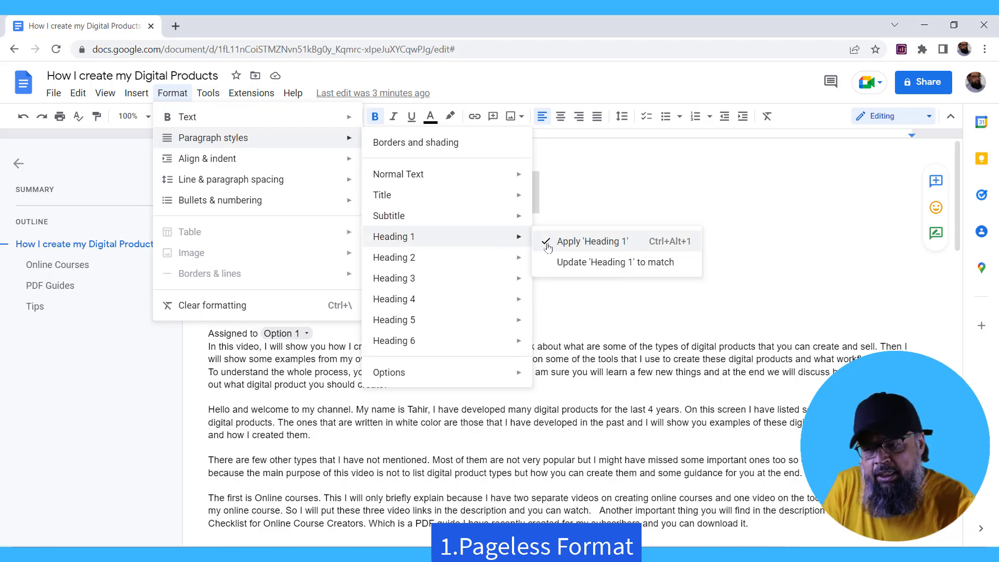
pyautogui.moveTo(492, 264)
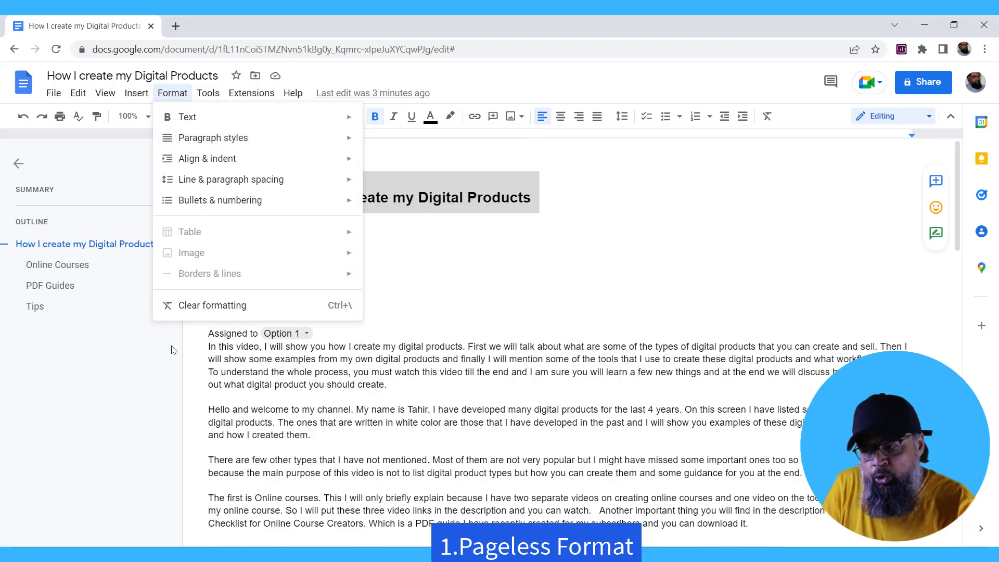
pyautogui.click(119, 346)
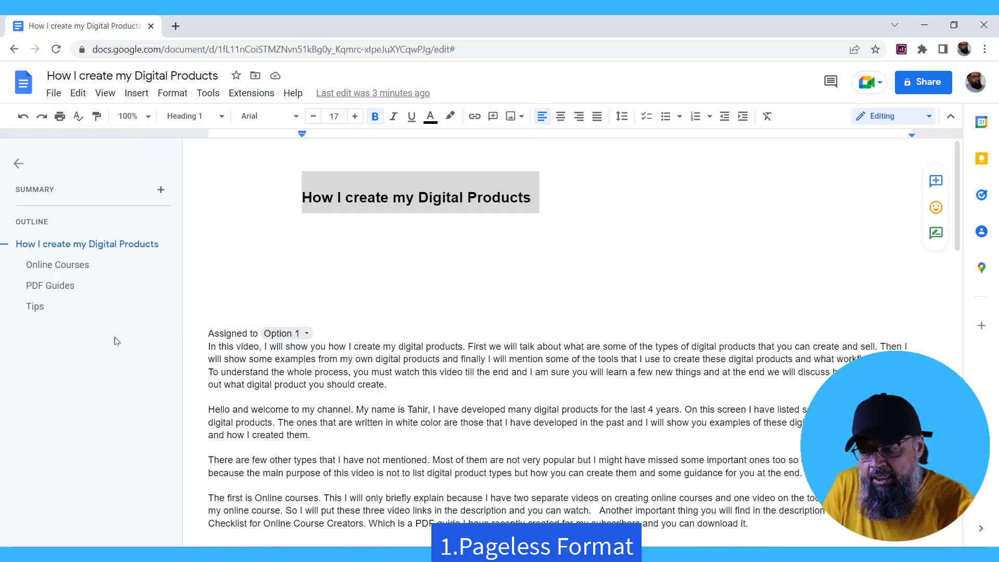
# - Jump between Online Courses and PDF Guides in the outline, ending on PDF Guides
pyautogui.click(53, 268)
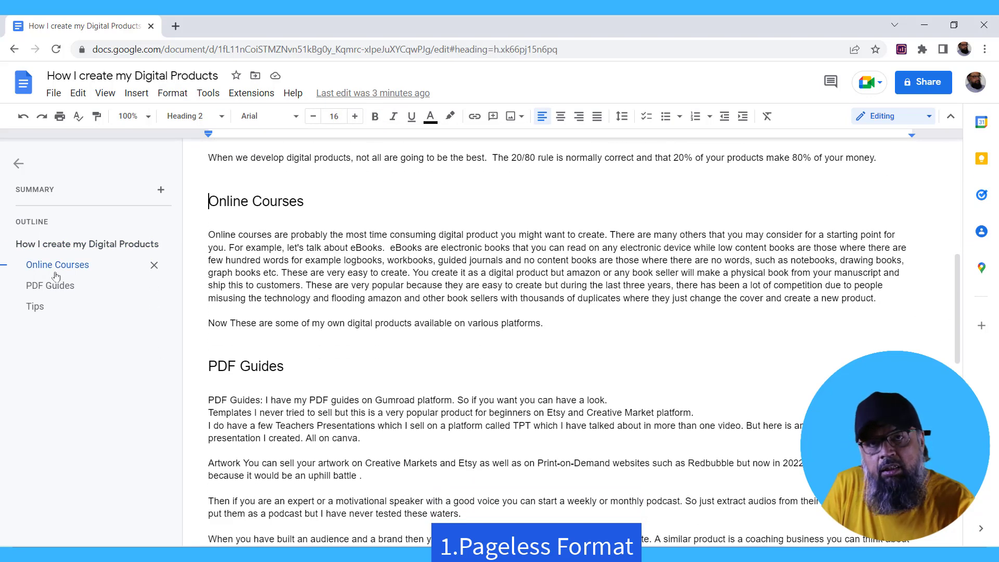
pyautogui.click(52, 285)
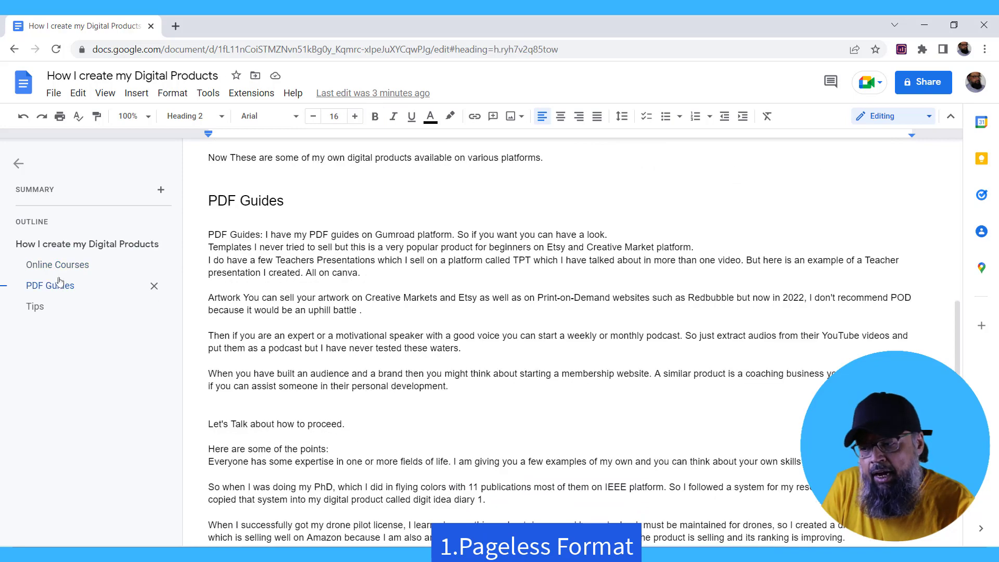
pyautogui.click(59, 266)
pyautogui.click(54, 286)
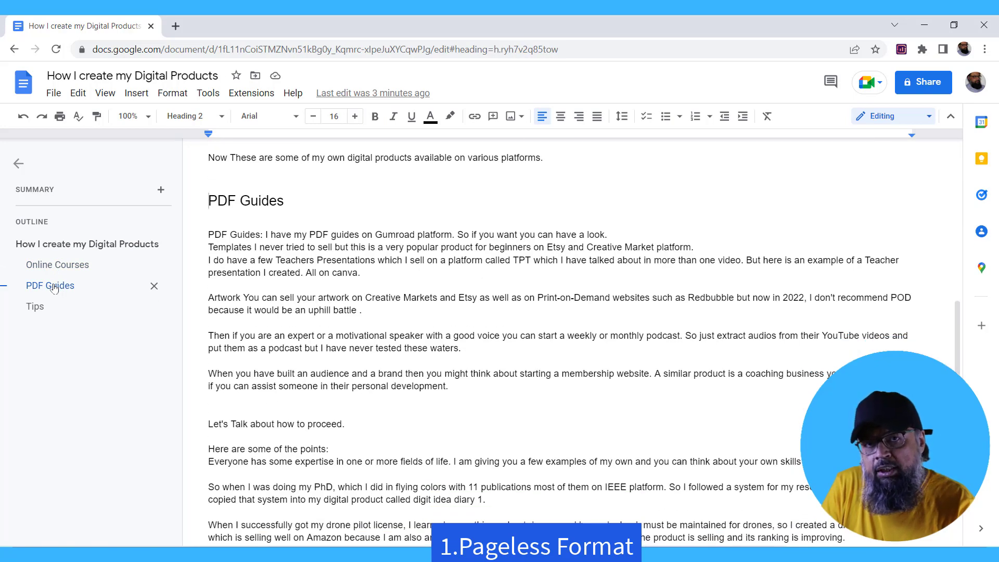
# - Switch Page setup from Pageless back to the Pages format and confirm it
pyautogui.click(78, 93)
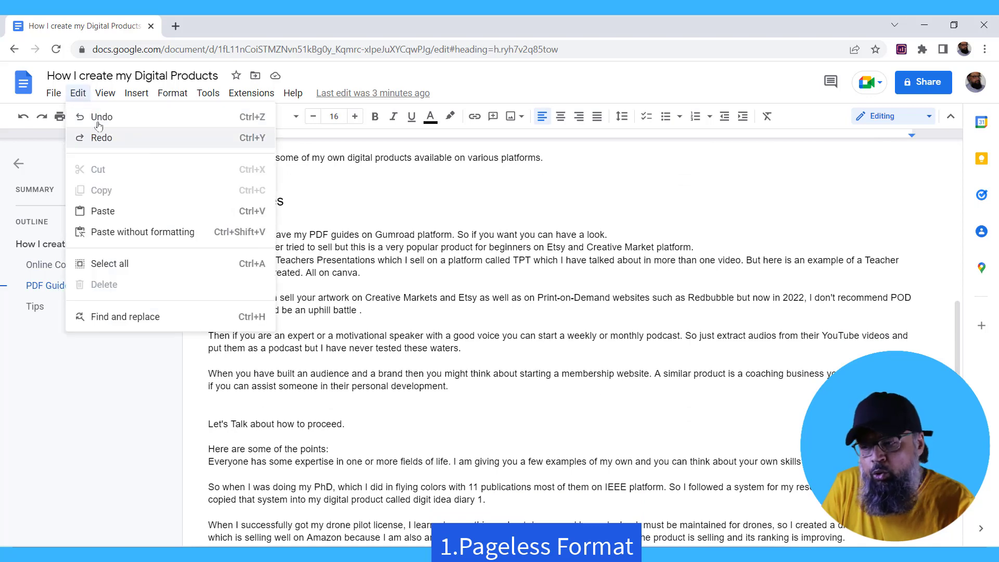
pyautogui.click(47, 95)
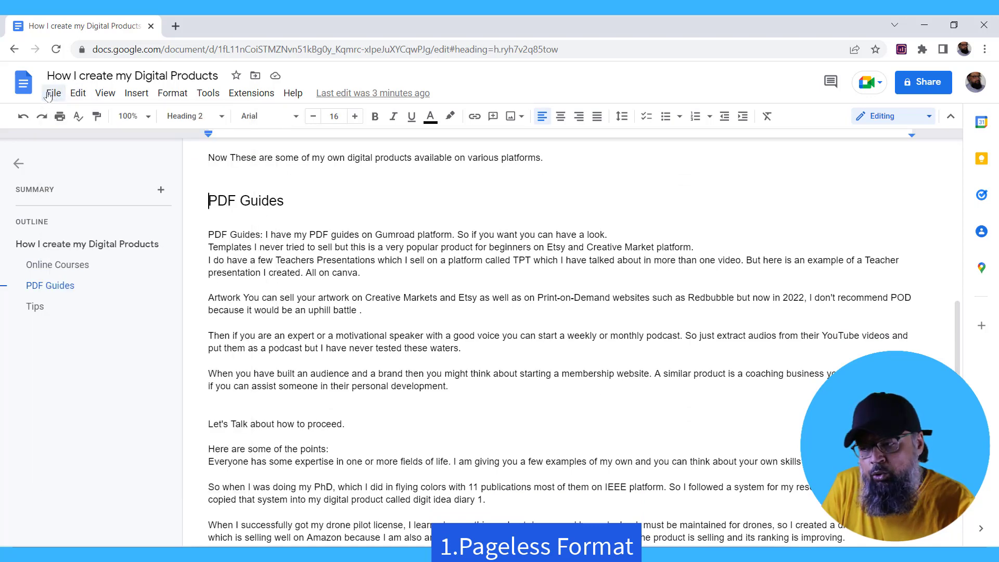
pyautogui.click(48, 96)
pyautogui.click(102, 449)
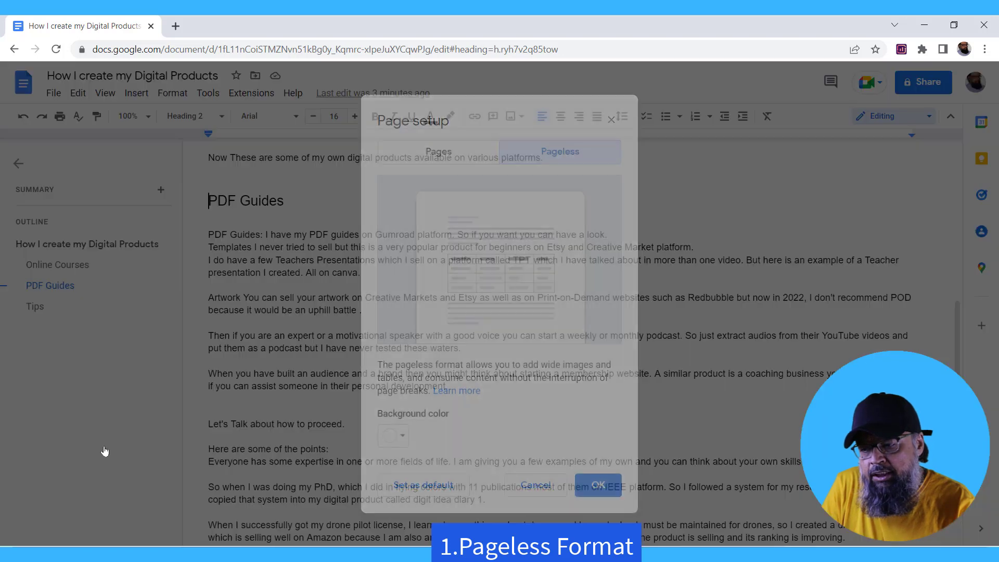
pyautogui.click(430, 159)
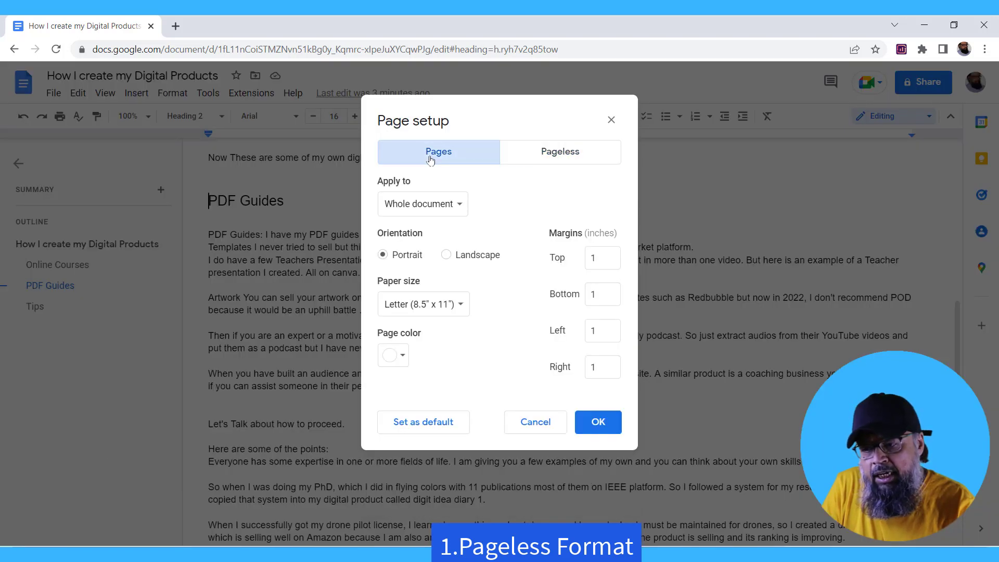
pyautogui.click(598, 427)
pyautogui.scroll(-13, 469, 338)
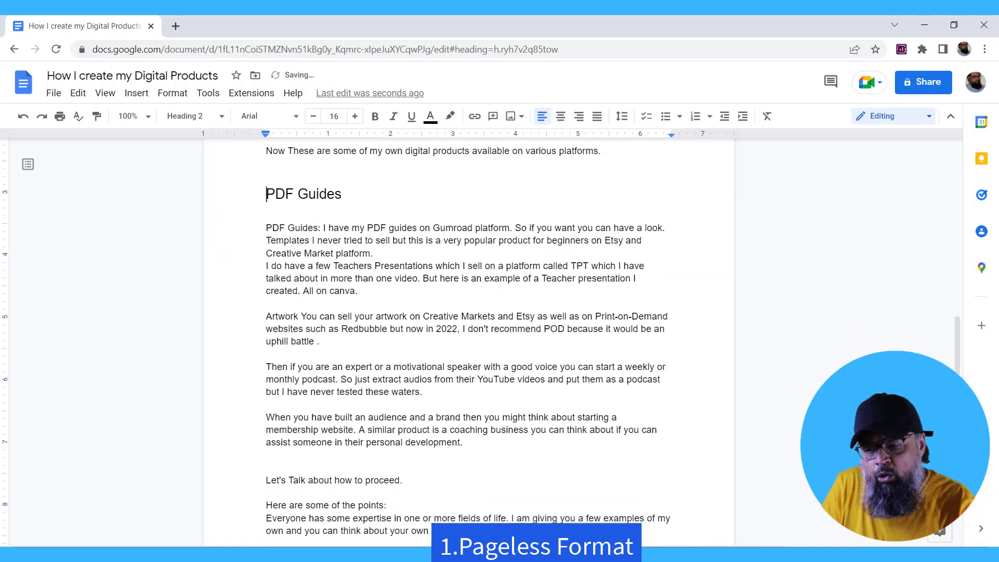
pyautogui.scroll(15, 468, 339)
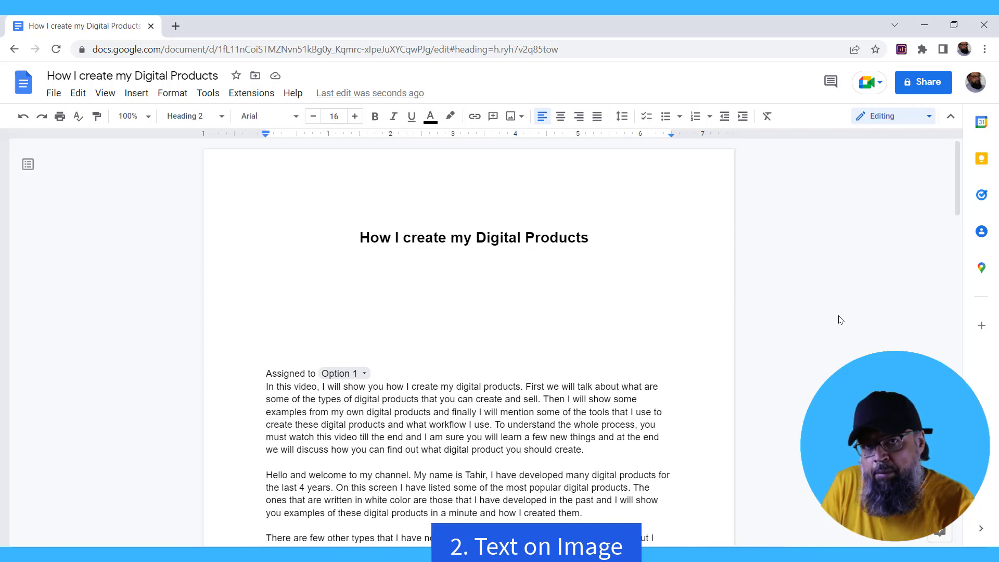
# - Upload the How-I-Create-my-digital-products image from the computer onto the empty line below the title
pyautogui.click(312, 281)
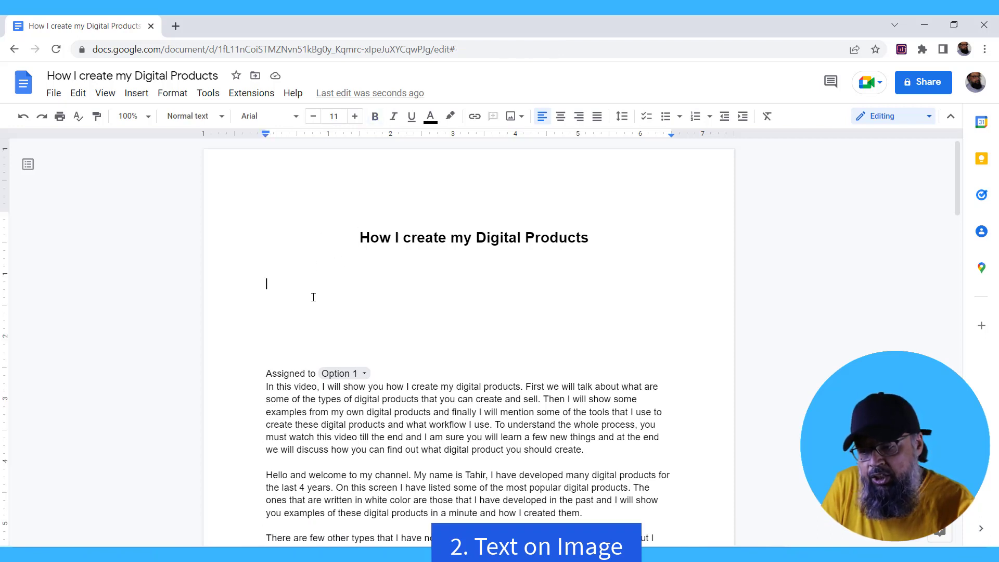
pyautogui.click(137, 94)
pyautogui.moveTo(163, 128)
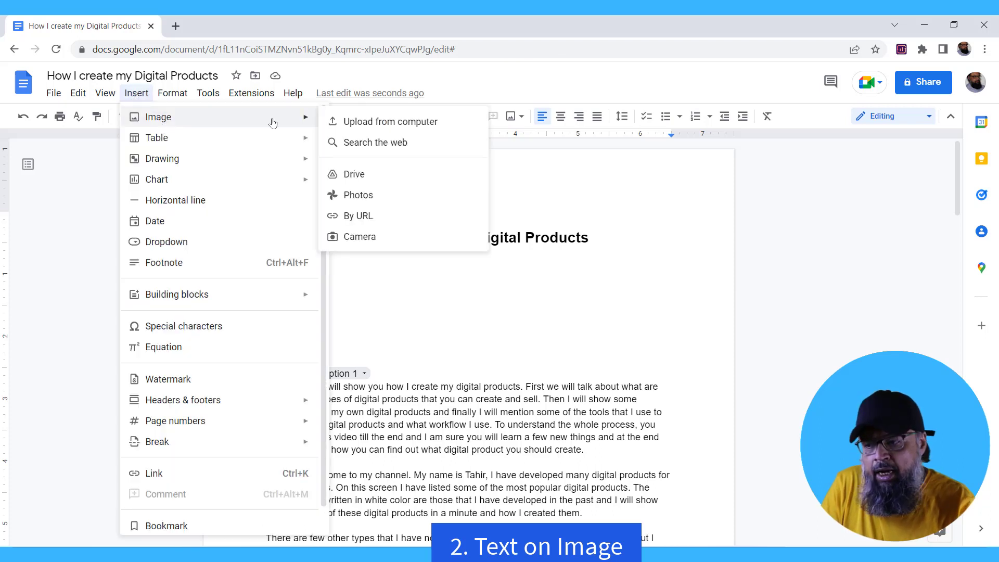
pyautogui.click(359, 124)
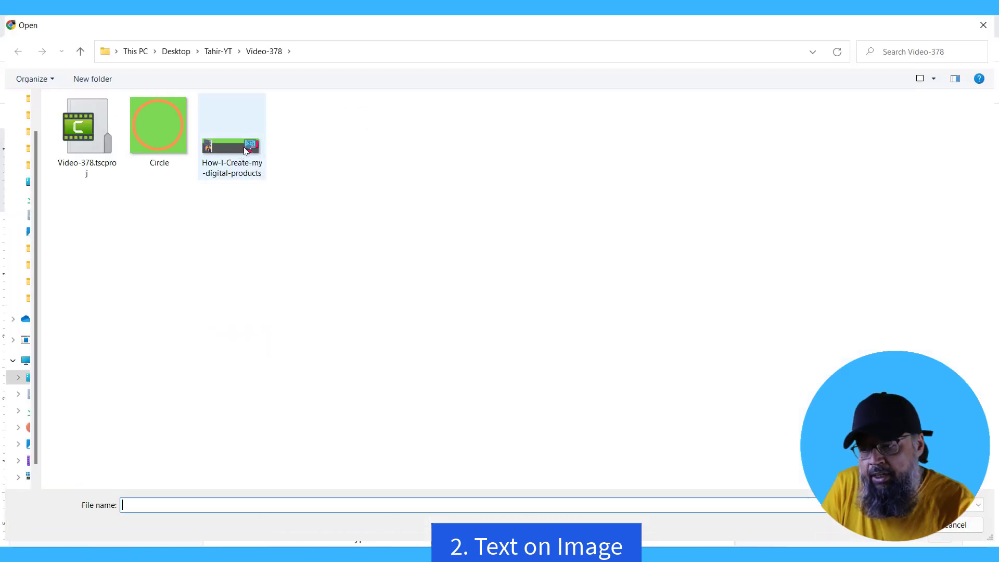
pyautogui.click(242, 151)
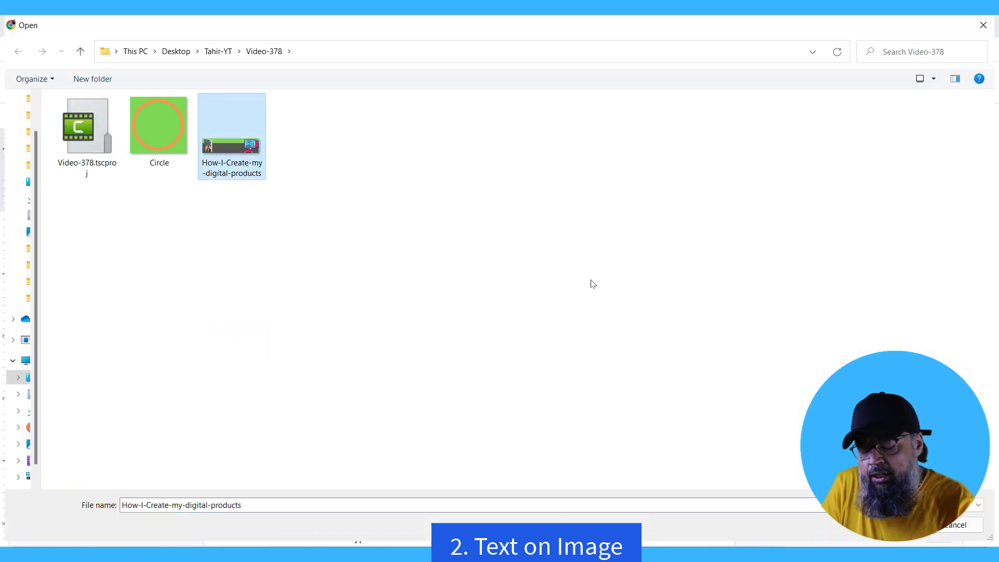
pyautogui.press('Return')
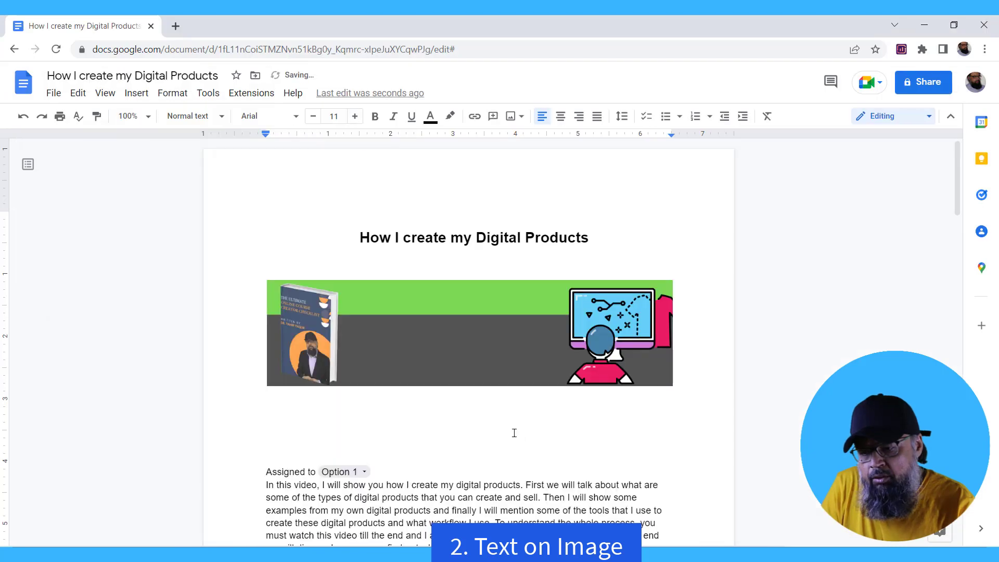
# - Select the inserted banner image
pyautogui.click(451, 302)
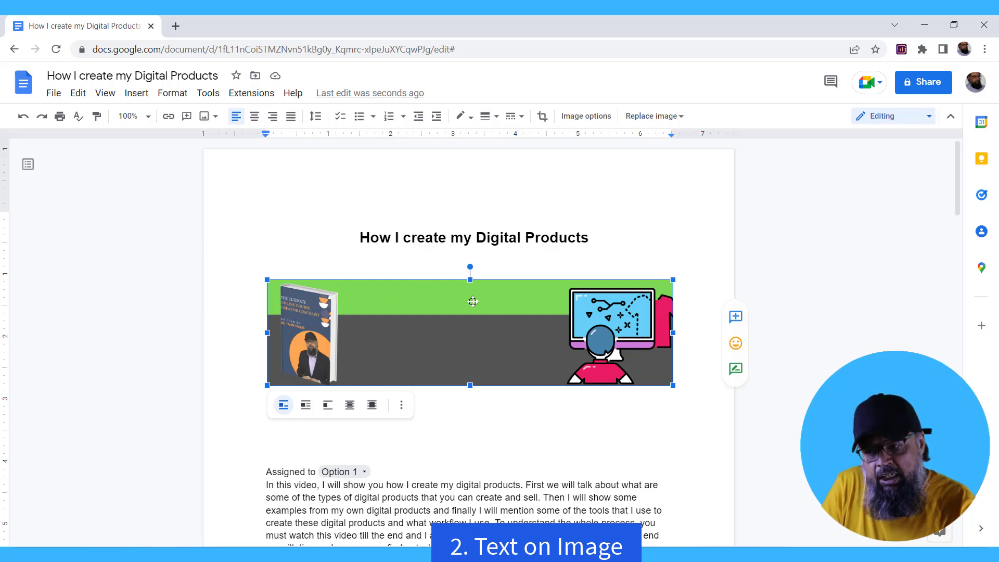
# - Set the banner behind text, move it up under the title, and select the title
pyautogui.click(350, 405)
pyautogui.moveTo(476, 293); pyautogui.dragTo(486, 245)
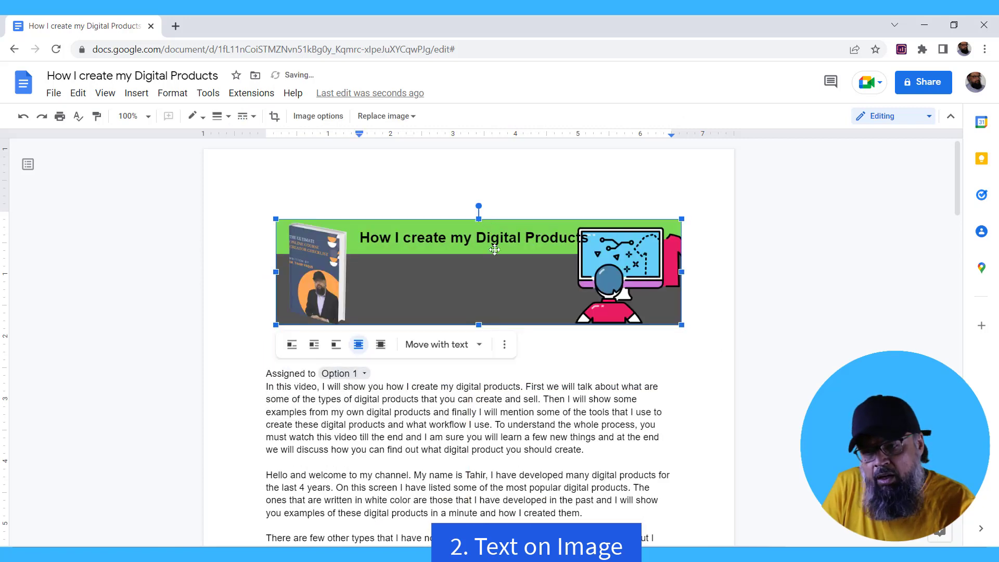
pyautogui.click(427, 246)
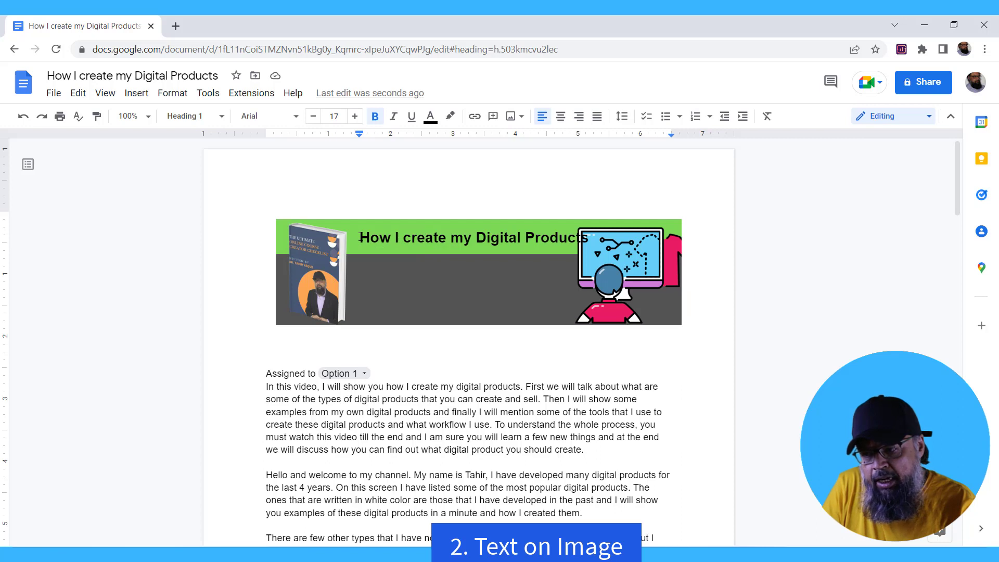
pyautogui.moveTo(359, 238); pyautogui.dragTo(647, 243)
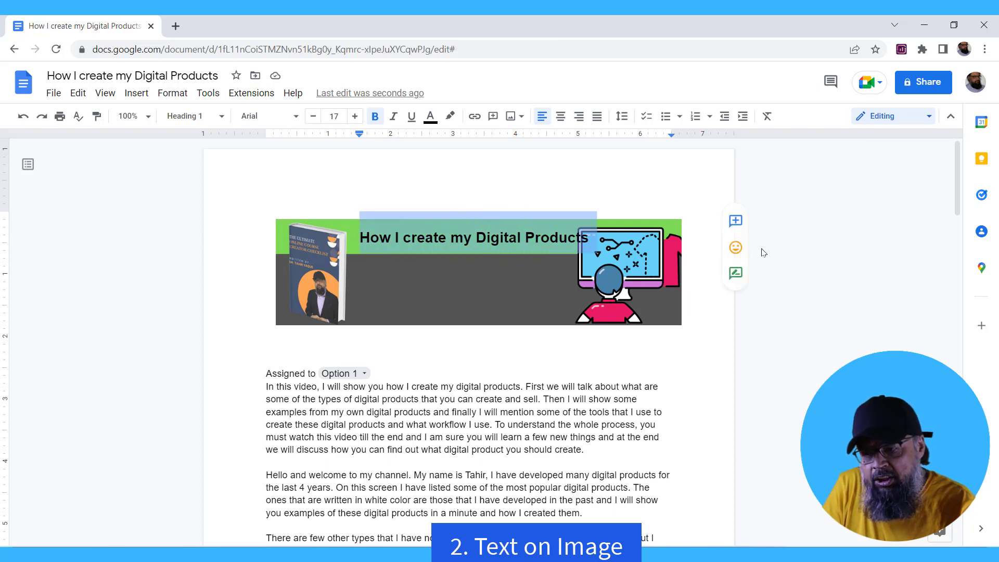
# - Make the title text size 15 and white
pyautogui.click(313, 118)
pyautogui.click(313, 118)
pyautogui.click(313, 117)
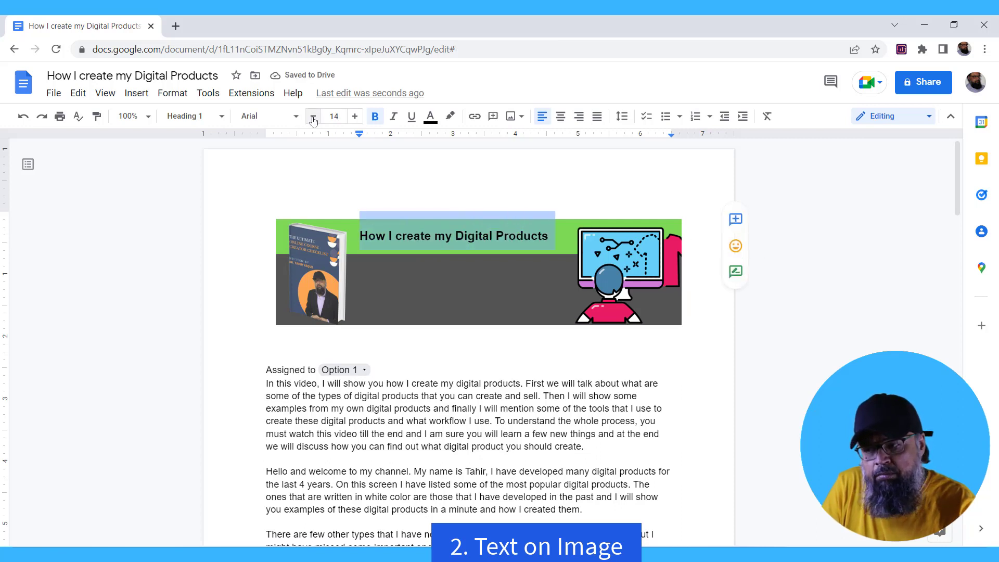
pyautogui.click(312, 118)
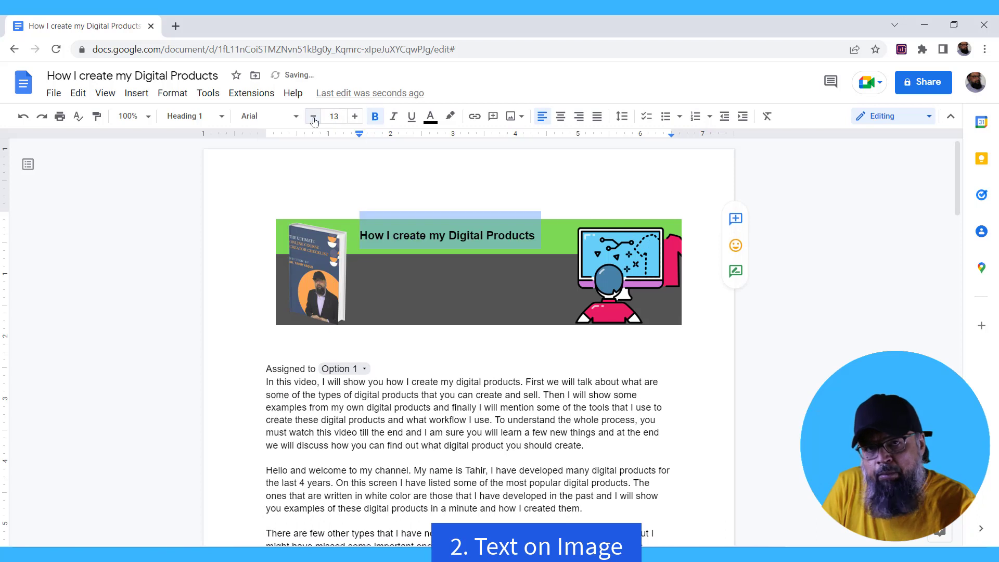
pyautogui.click(355, 117)
pyautogui.click(355, 117)
pyautogui.click(431, 118)
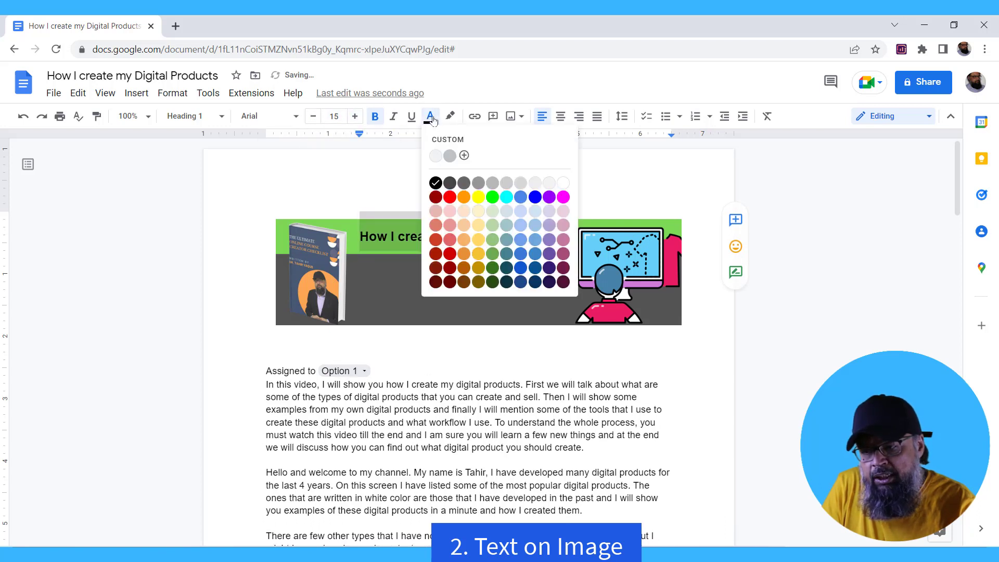
pyautogui.click(563, 183)
pyautogui.click(824, 324)
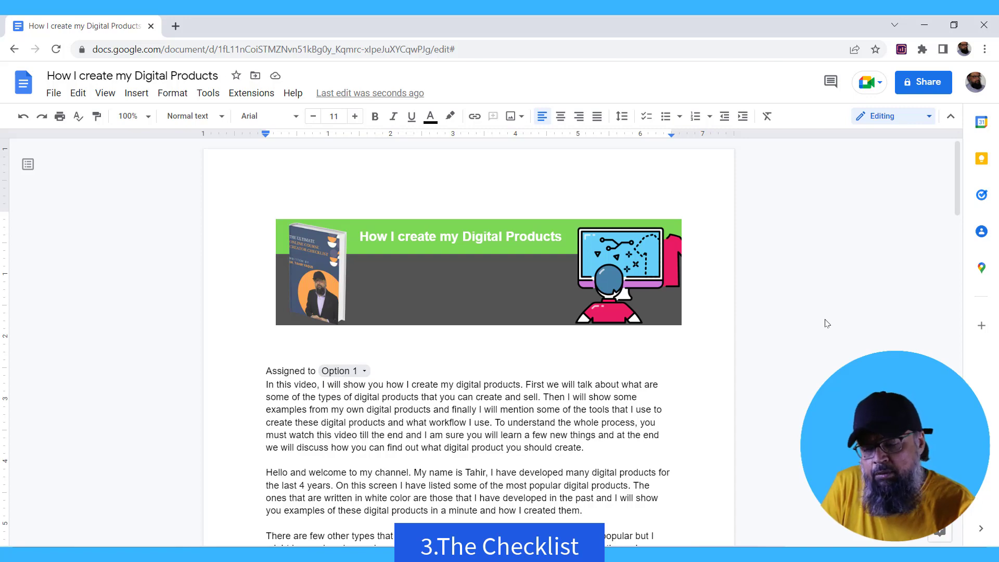
# - Scroll to Topics to Cover in Part 2 Video and select its five lines, Amazon KDP eBooks to PLR products
pyautogui.scroll(-15, 826, 324)
pyautogui.scroll(-15, 826, 325)
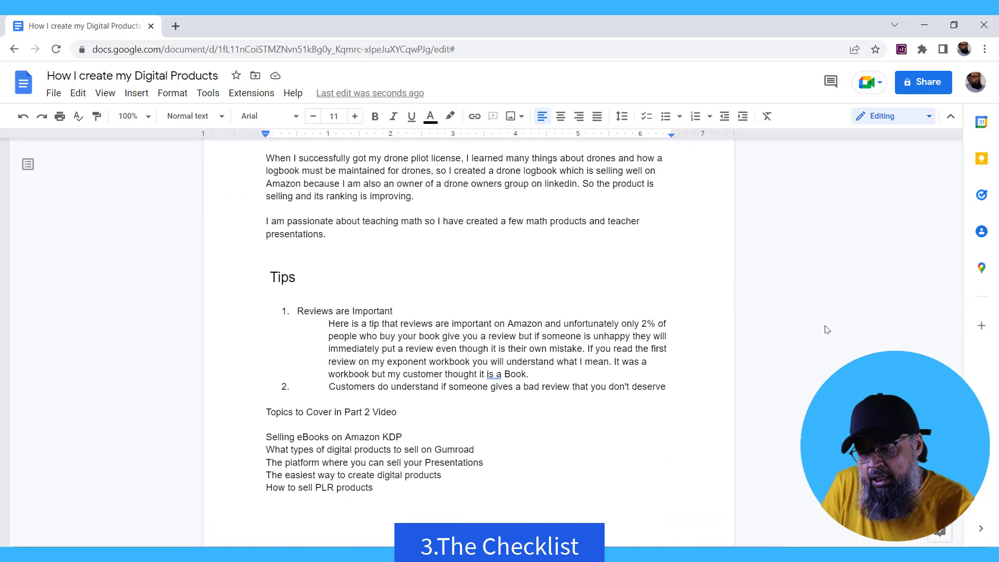
pyautogui.scroll(-1, 827, 346)
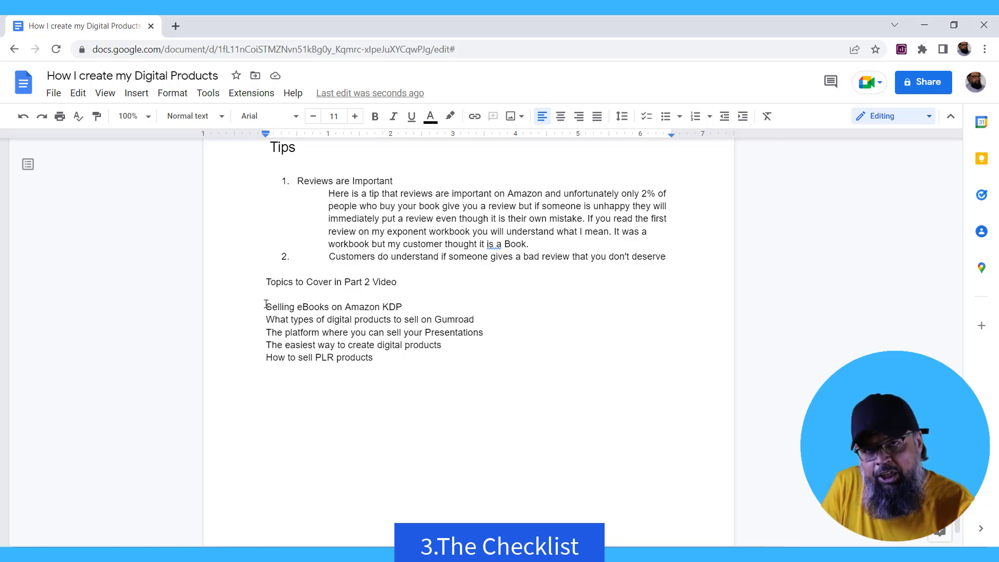
pyautogui.moveTo(266, 304); pyautogui.dragTo(390, 361)
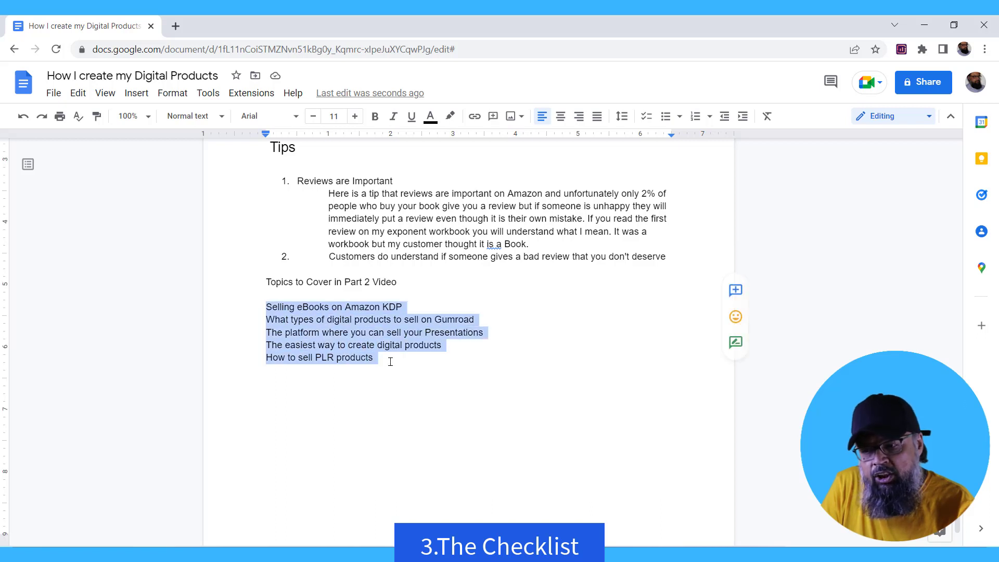
# - Make the five topics a checklist and tick Presentations platform, easiest way to create, and How to sell PLR products
pyautogui.click(649, 118)
pyautogui.click(339, 387)
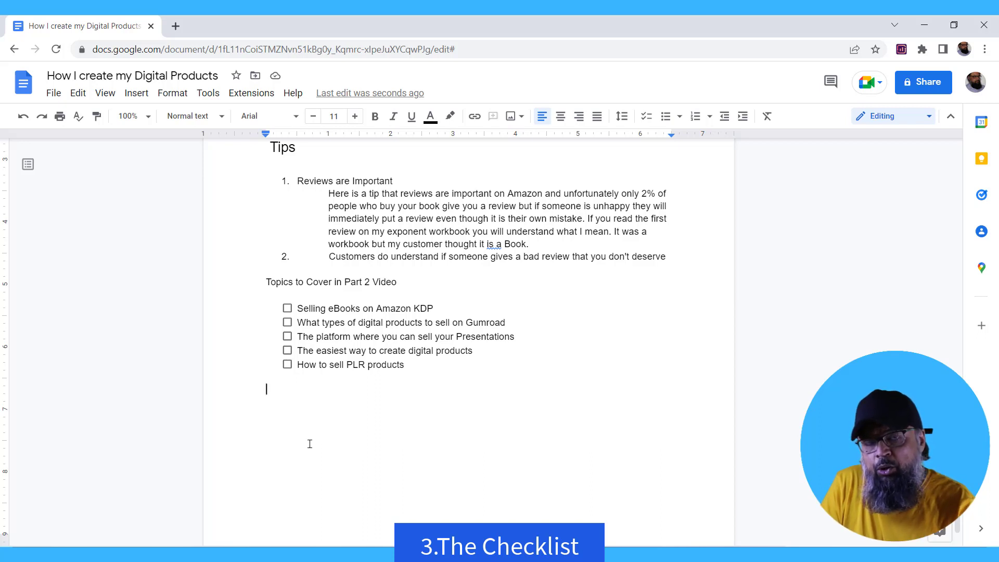
pyautogui.click(287, 337)
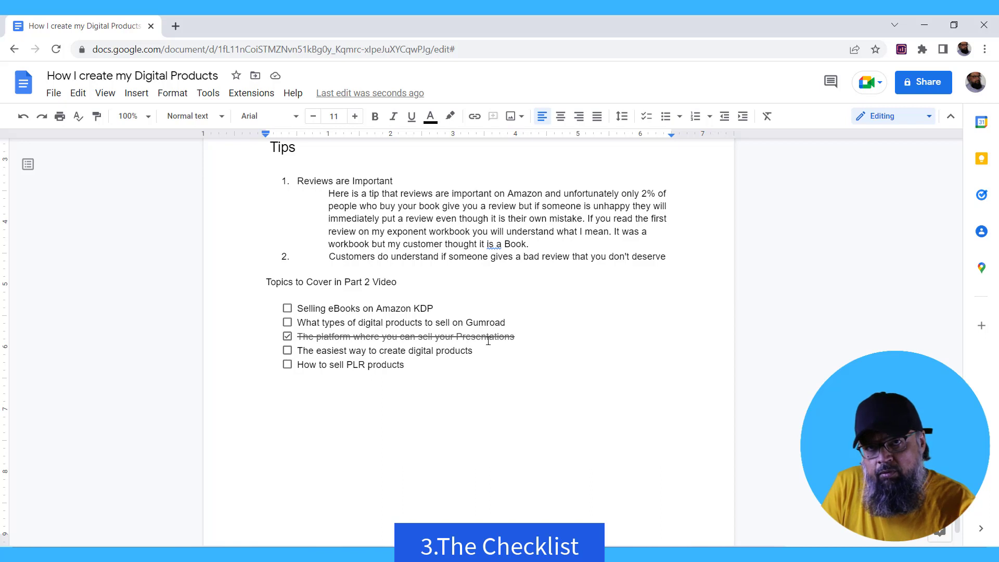
pyautogui.click(287, 350)
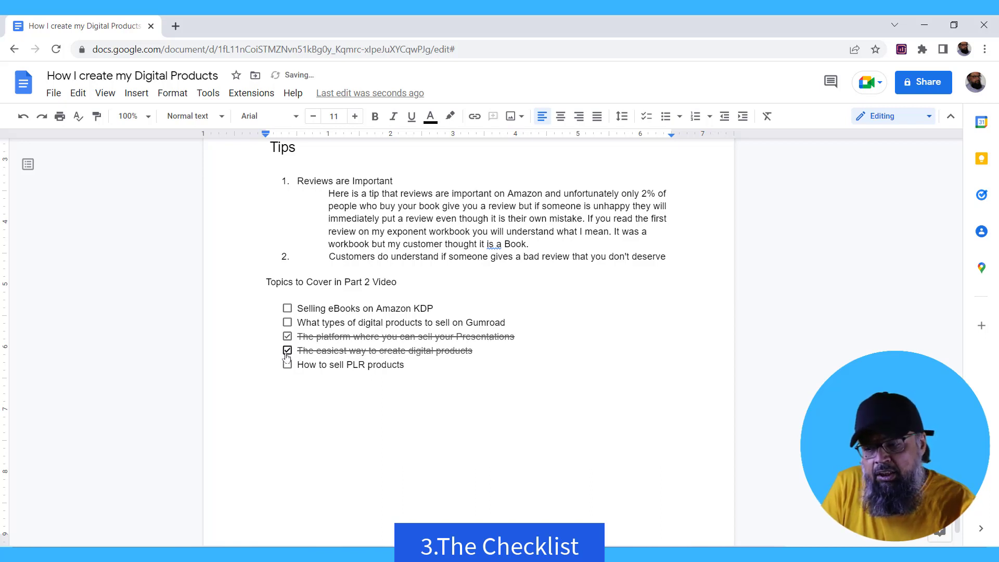
pyautogui.click(287, 364)
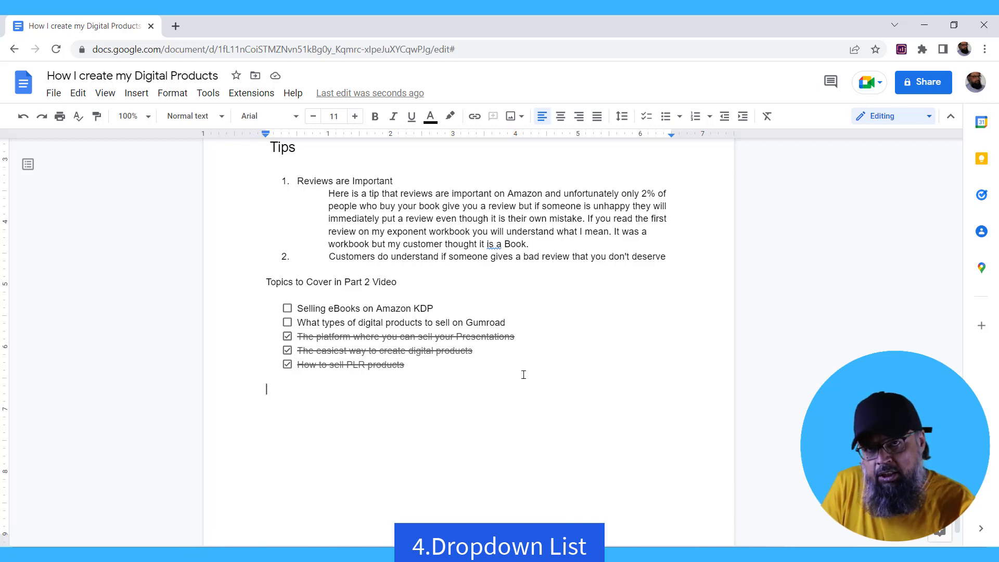
# - Scroll to the top and delete the Option 1 dropdown chip following 'Assigned to'
pyautogui.scroll(10, 510, 375)
pyautogui.scroll(15, 536, 376)
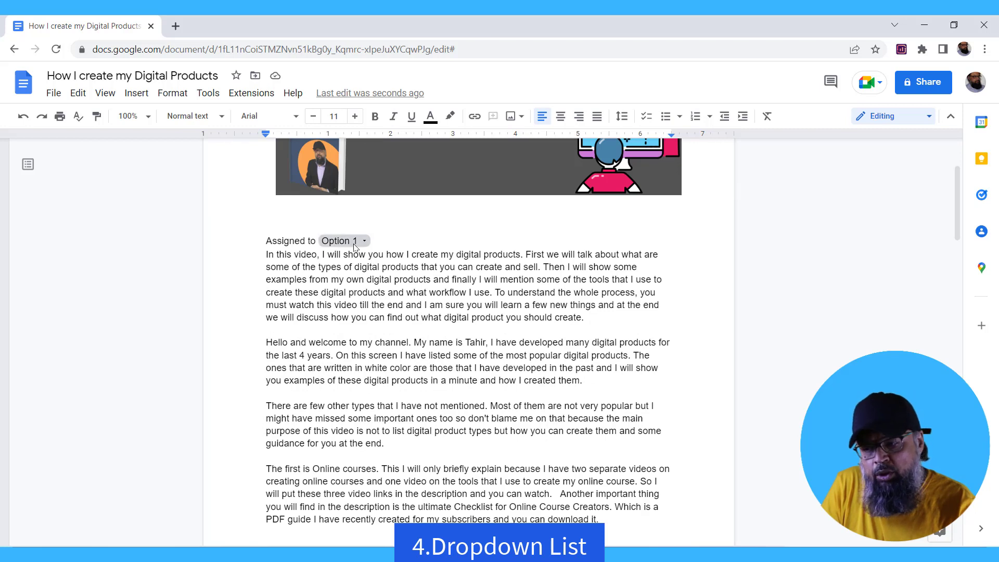
pyautogui.click(382, 247)
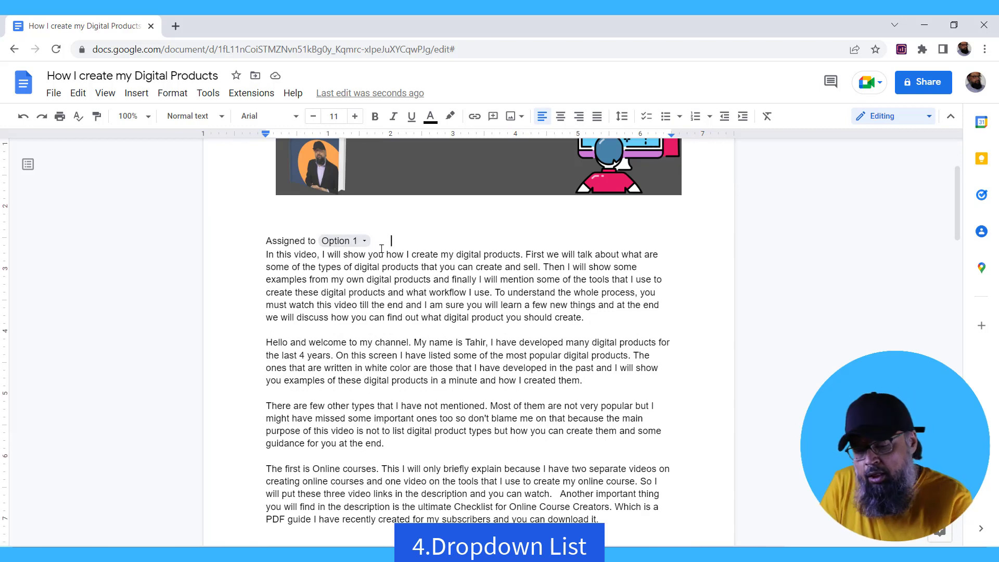
pyautogui.press('BackSpace')
pyautogui.press('BackSpace')
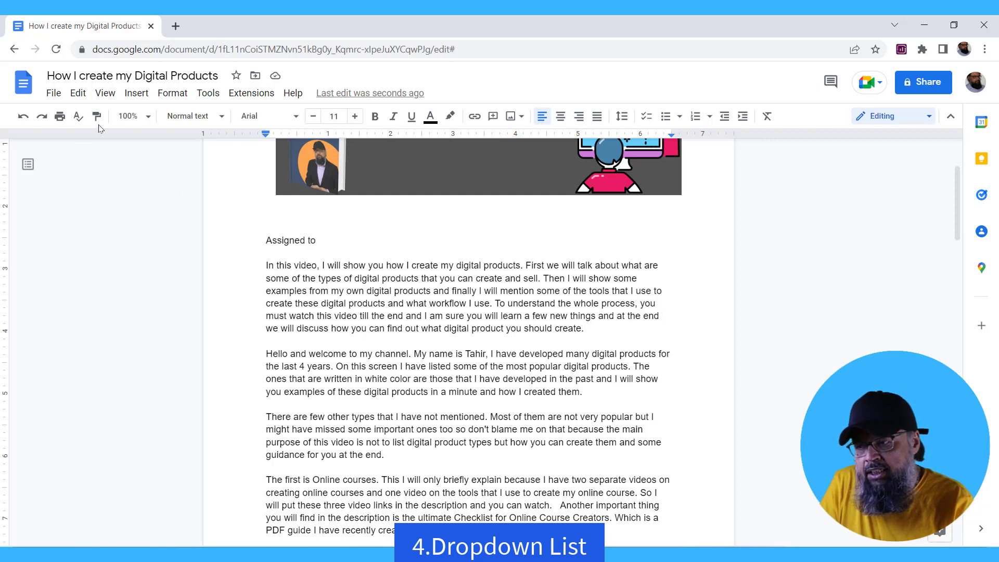
pyautogui.click(135, 94)
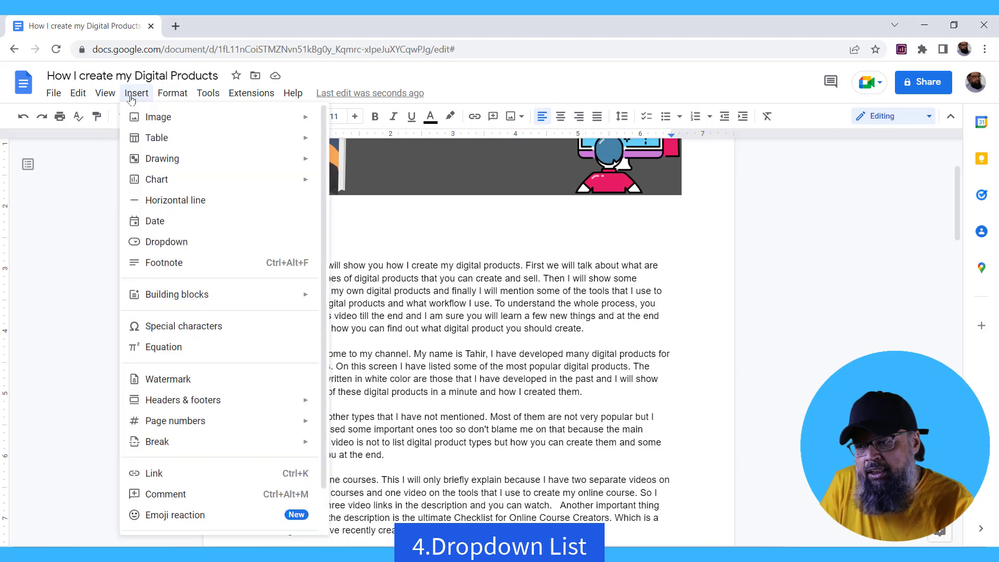
pyautogui.click(167, 243)
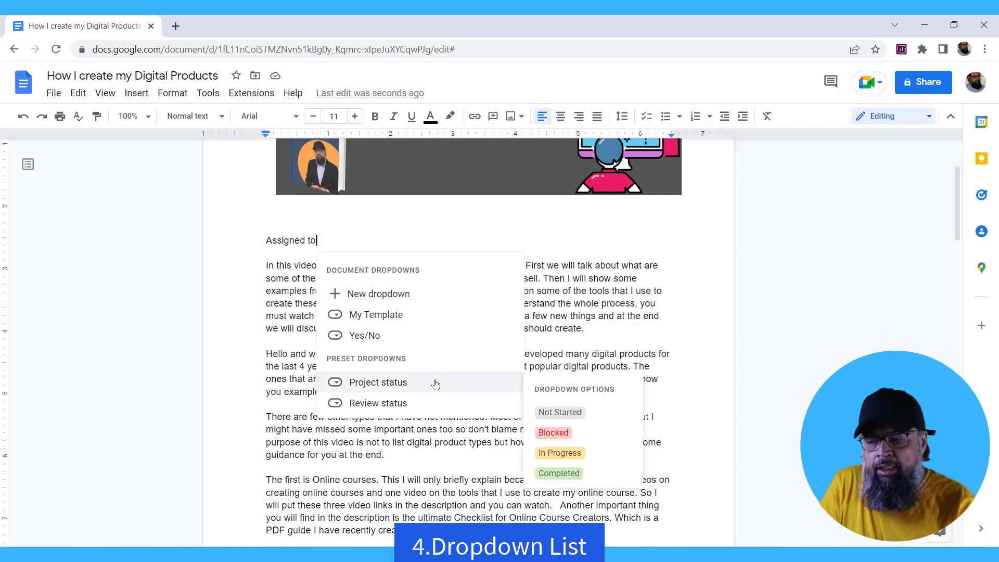
pyautogui.moveTo(400, 406)
pyautogui.moveTo(400, 388)
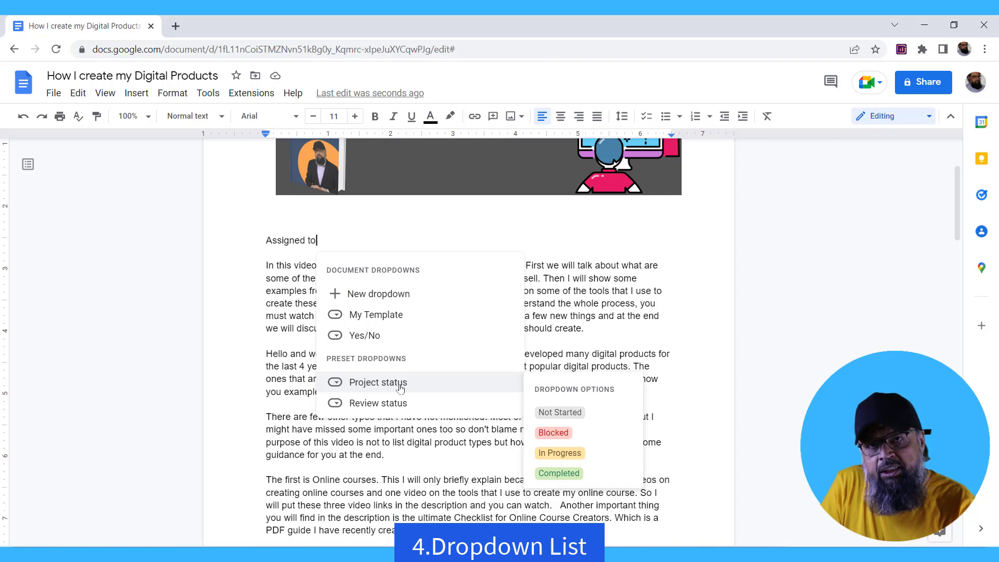
pyautogui.moveTo(366, 339)
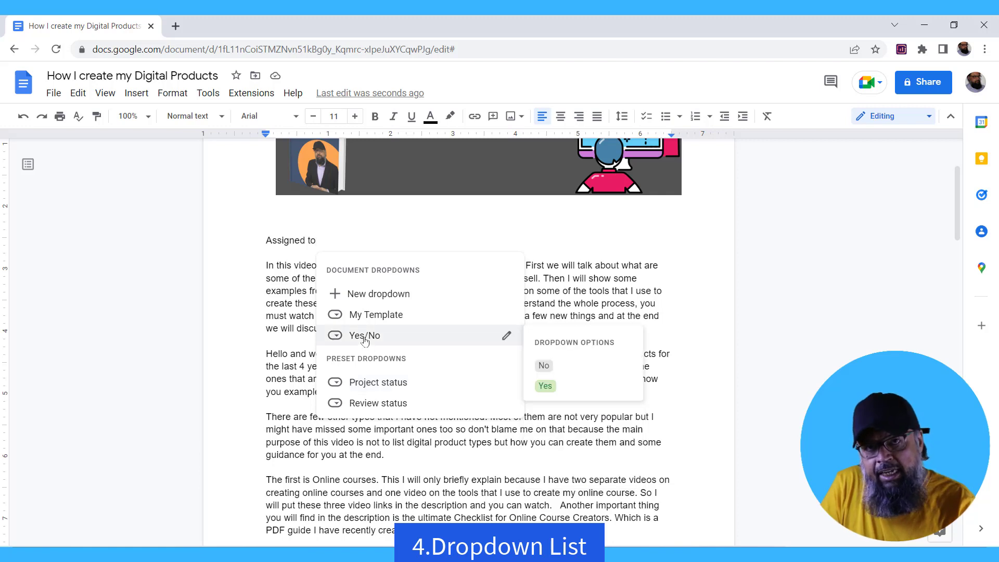
pyautogui.moveTo(389, 325)
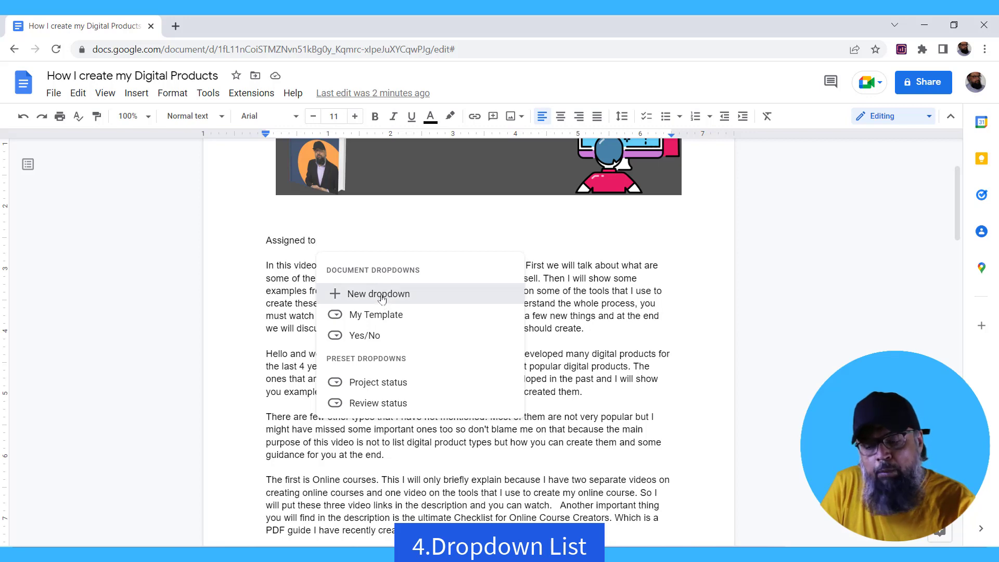
# - Create an 'Assignment List' dropdown template with three team-member names, remove Option 4, and save
pyautogui.click(382, 297)
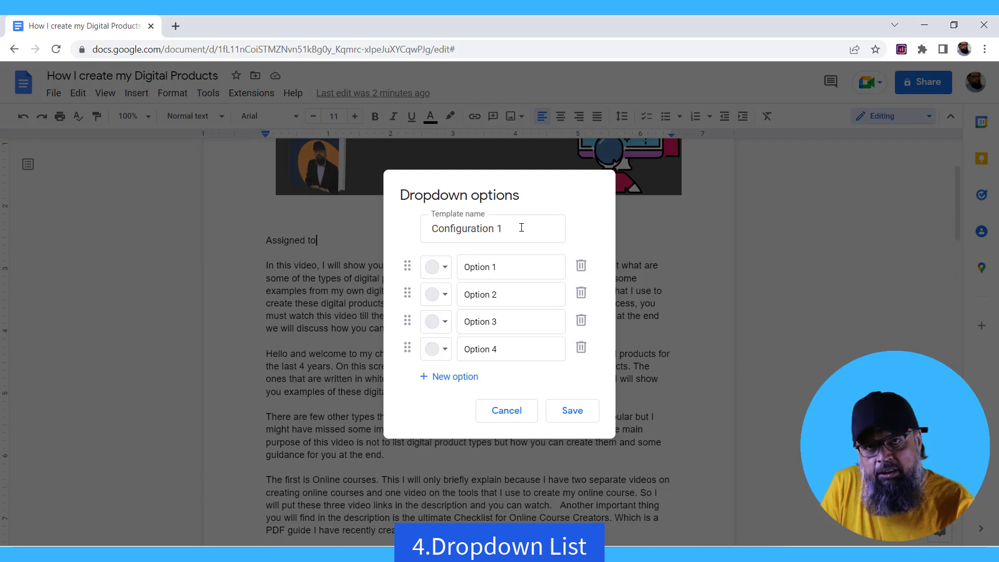
pyautogui.moveTo(521, 227); pyautogui.dragTo(377, 239)
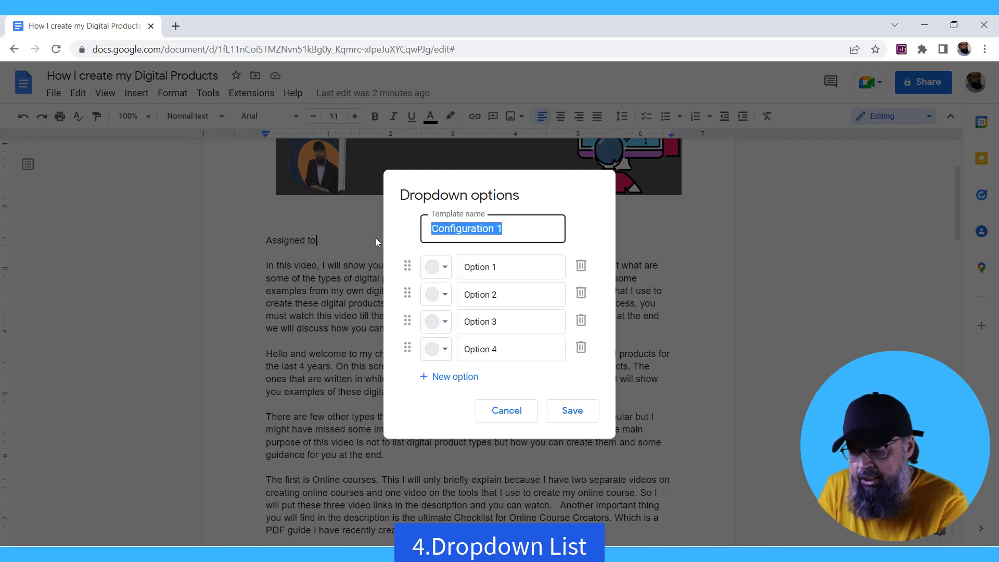
pyautogui.write('Assignment List')
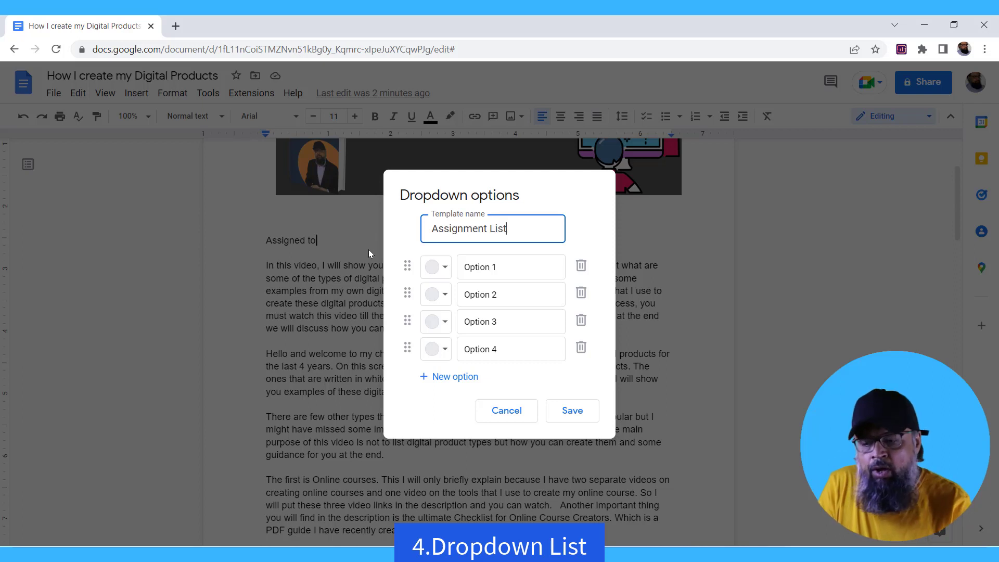
pyautogui.click(533, 271)
pyautogui.write('Tahi')
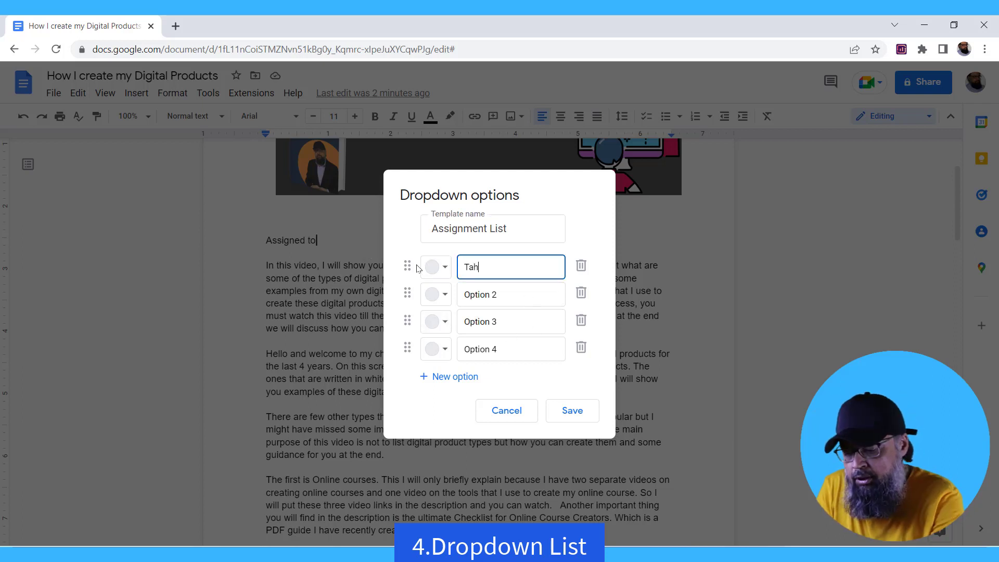
pyautogui.write('r')
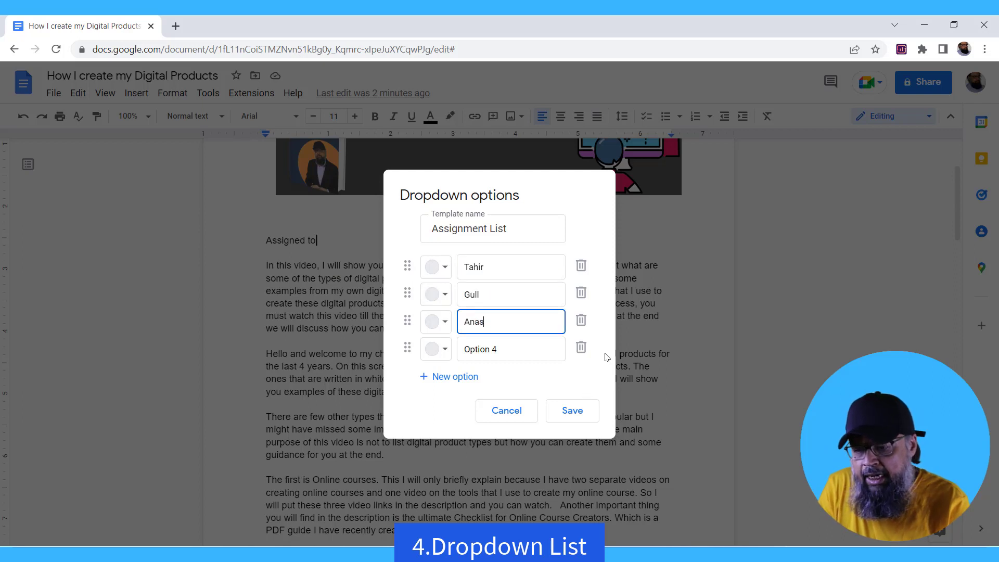
pyautogui.click(606, 357)
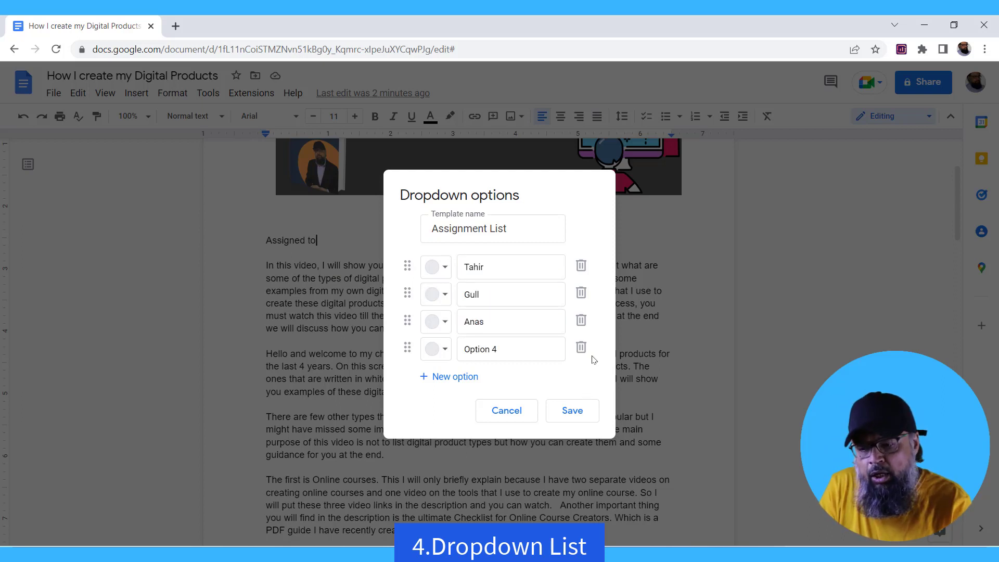
pyautogui.click(582, 348)
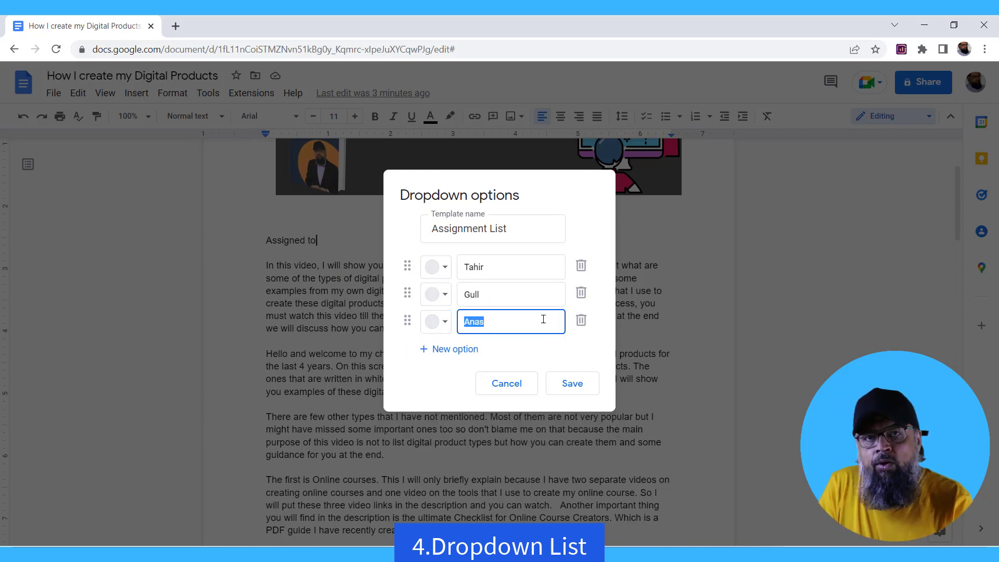
pyautogui.click(574, 389)
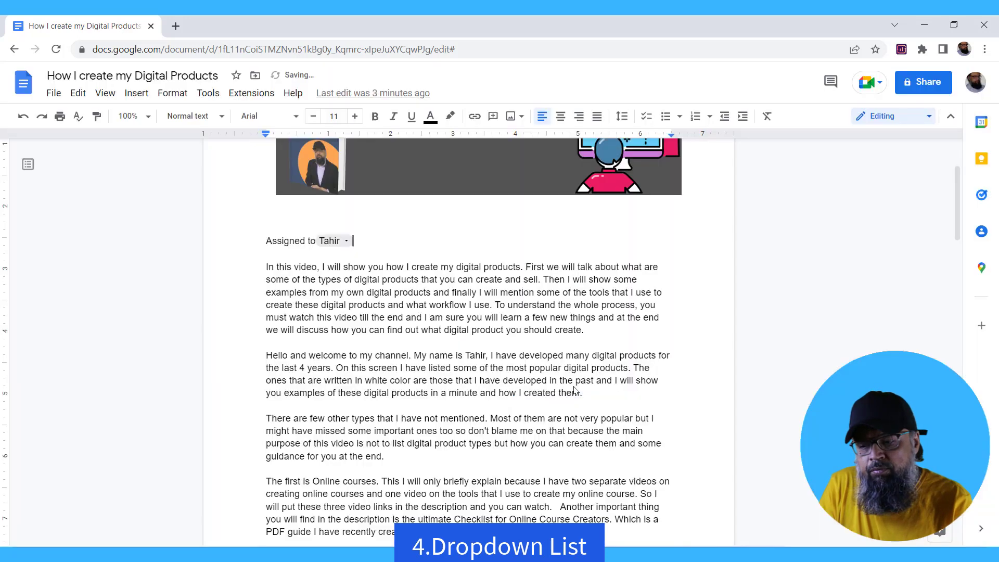
# - Switch the 'Assigned to' dropdown to the second team member and move the caret past it
pyautogui.click(346, 241)
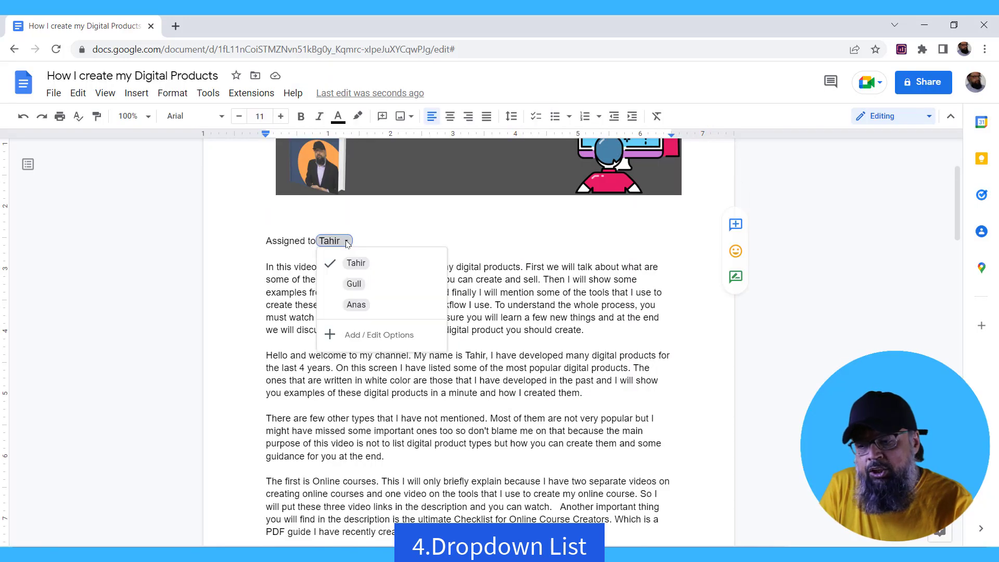
pyautogui.click(367, 288)
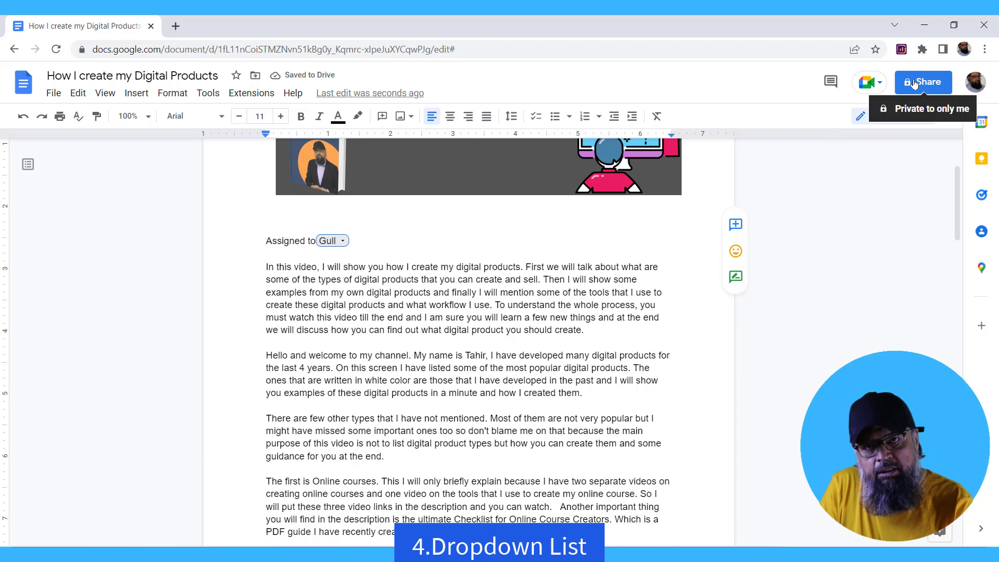
pyautogui.click(352, 241)
pyautogui.press('Tab')
pyautogui.press('Tab')
pyautogui.press('Tab')
pyautogui.press('Tab')
pyautogui.press('Tab')
pyautogui.press('Tab')
pyautogui.press('Tab')
pyautogui.press('Tab')
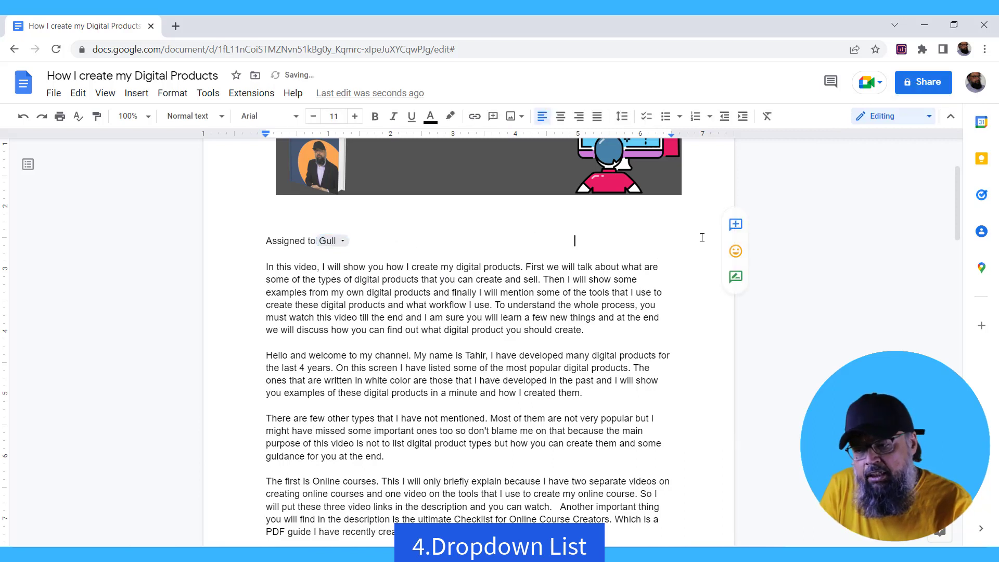
# - Edit the Assignment List template: first name light green, second name dark teal, then save
pyautogui.write('@')
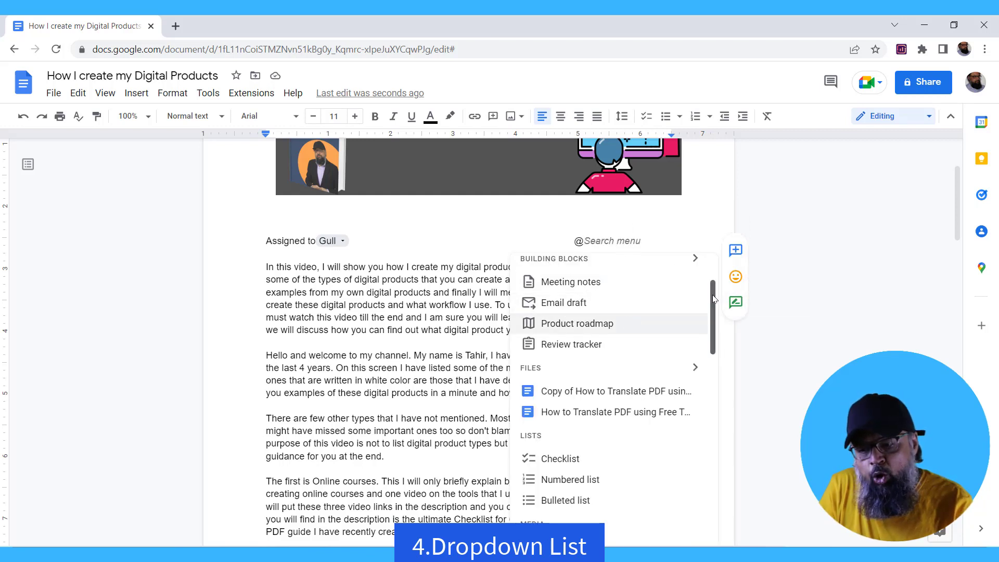
pyautogui.moveTo(714, 291); pyautogui.dragTo(711, 526)
pyautogui.click(552, 544)
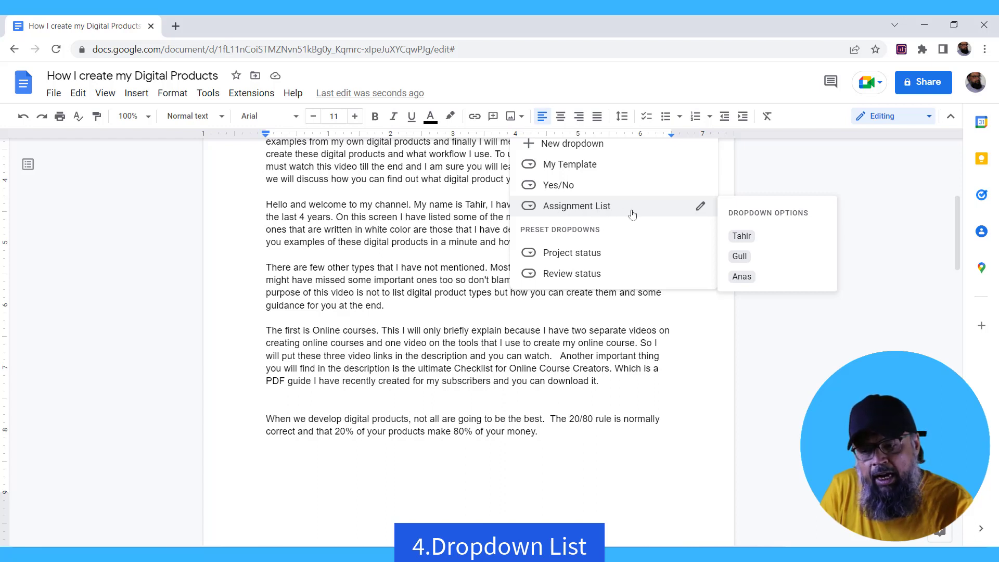
pyautogui.click(701, 206)
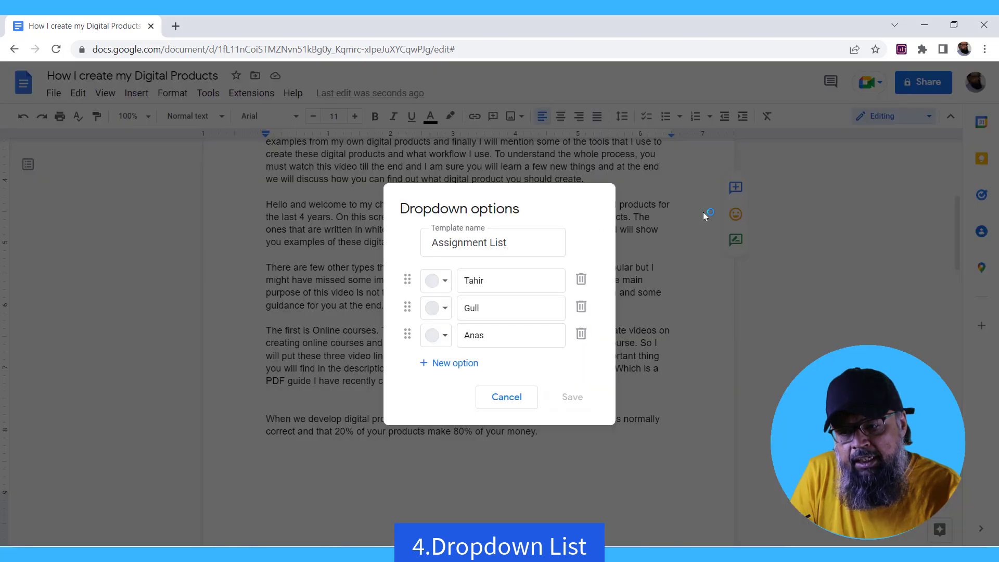
pyautogui.click(445, 281)
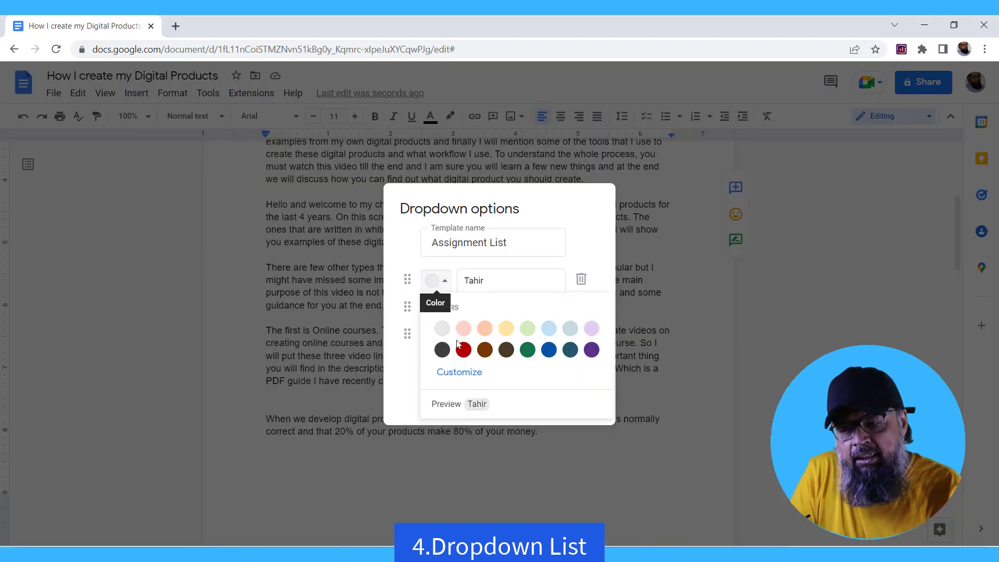
pyautogui.click(527, 329)
pyautogui.click(445, 308)
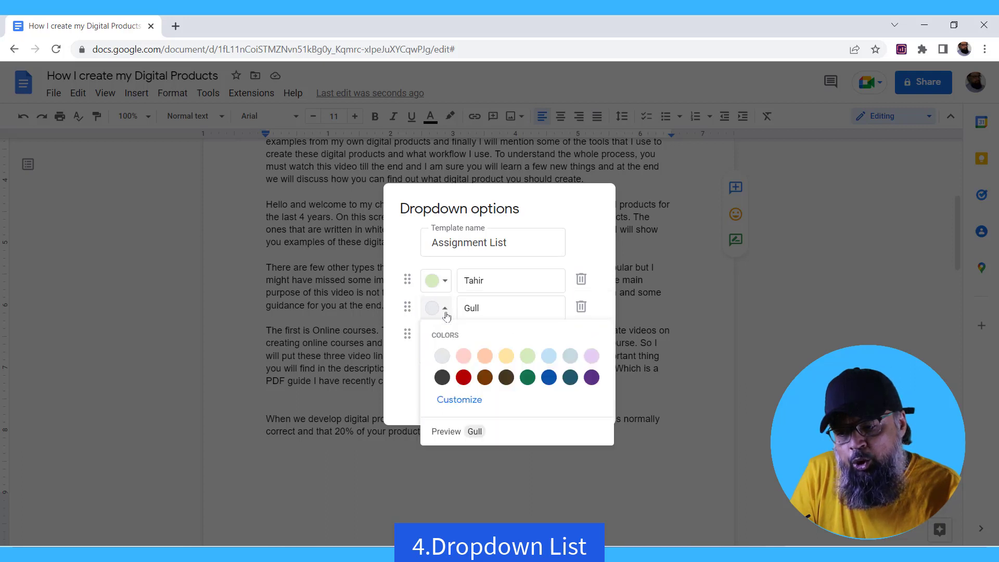
pyautogui.click(570, 378)
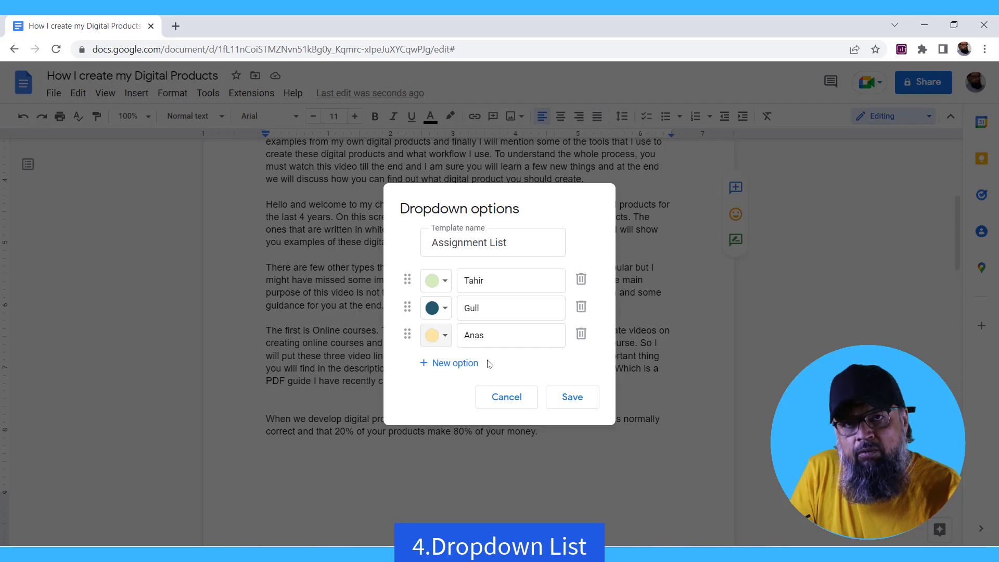
pyautogui.click(573, 398)
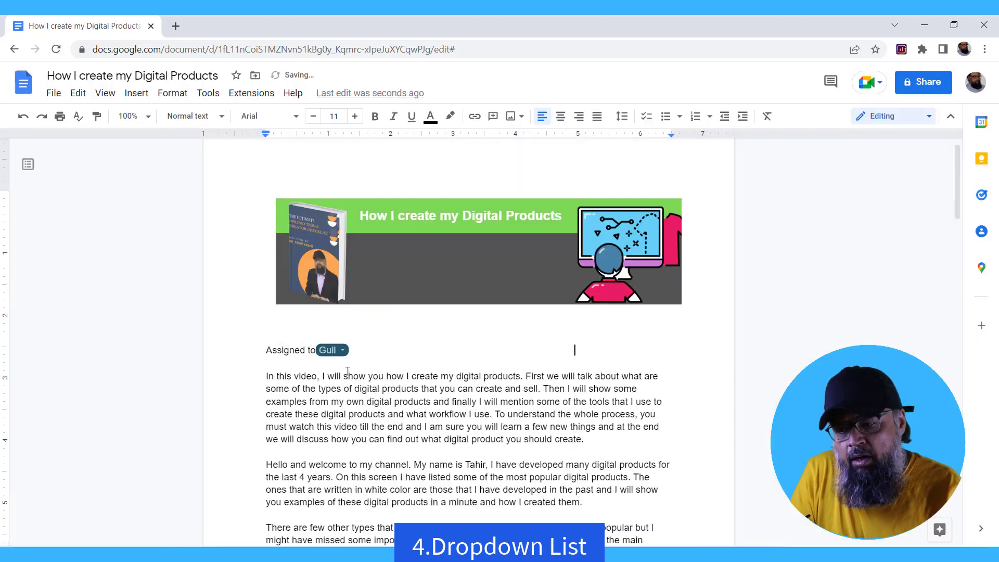
# - Insert the Launch content tracker table from Insert > Table > Table templates
pyautogui.click(340, 351)
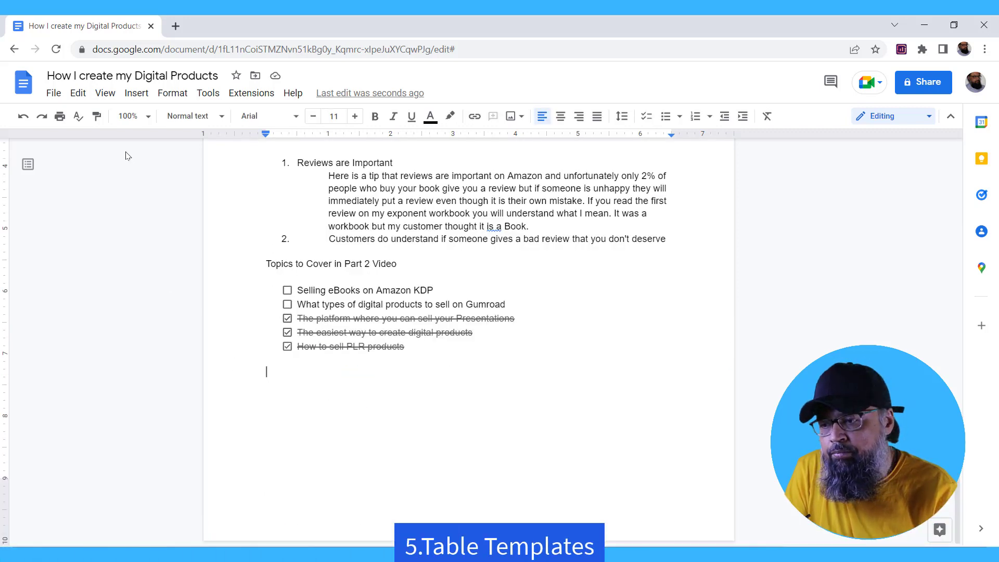
pyautogui.click(136, 93)
pyautogui.moveTo(167, 138)
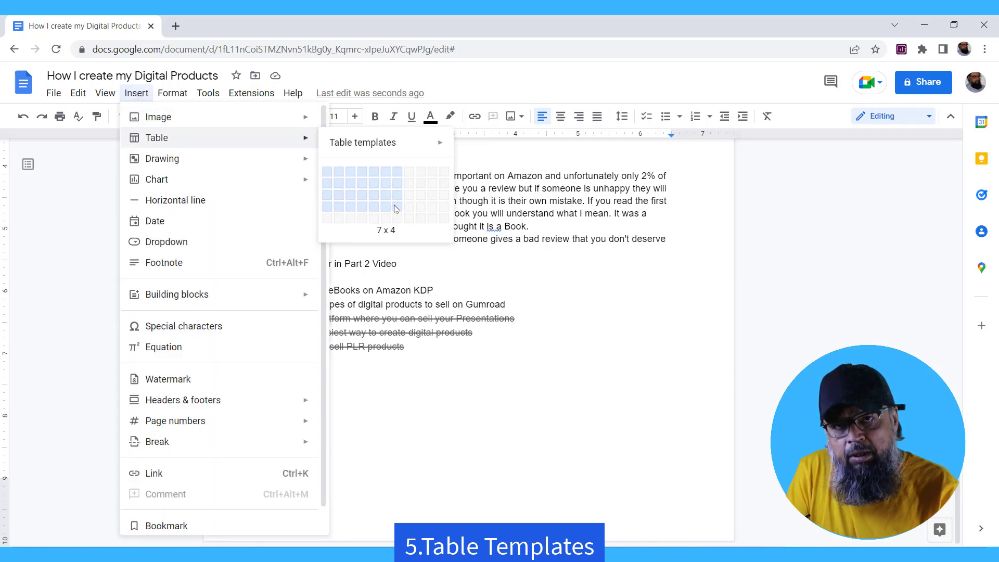
pyautogui.moveTo(351, 150)
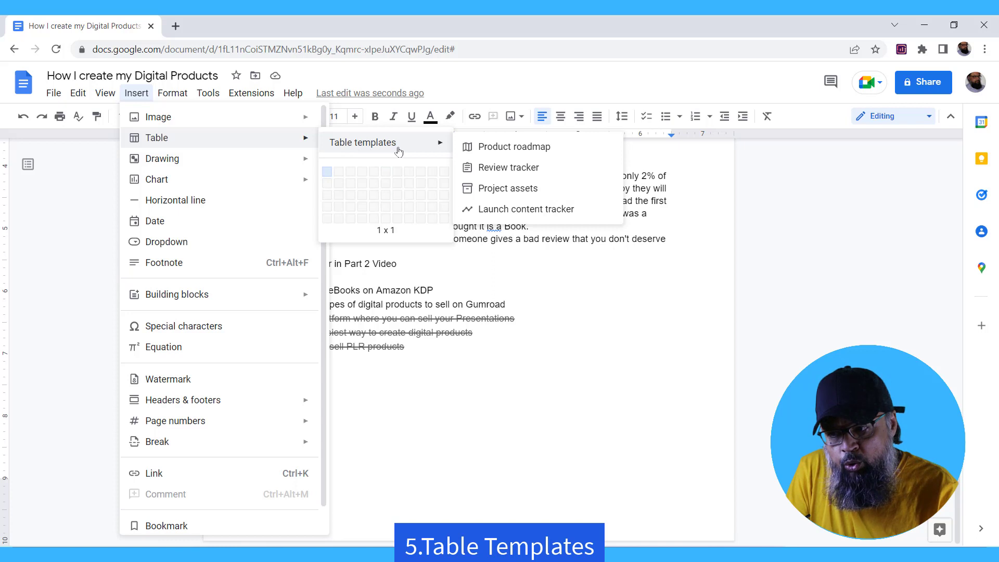
pyautogui.click(527, 209)
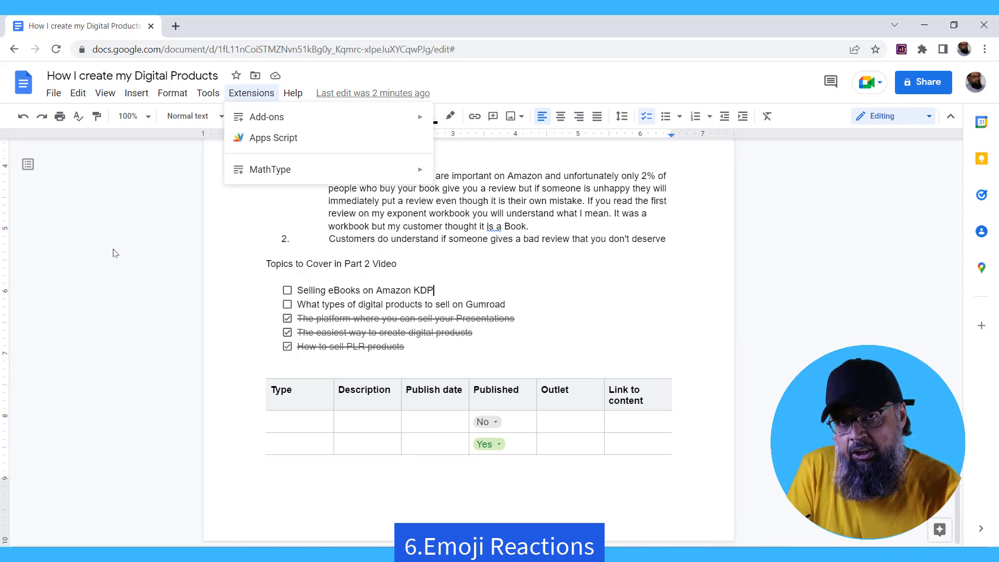
# - Attach a rose emoji reaction from Animals and Nature to the word KDP
pyautogui.moveTo(133, 98)
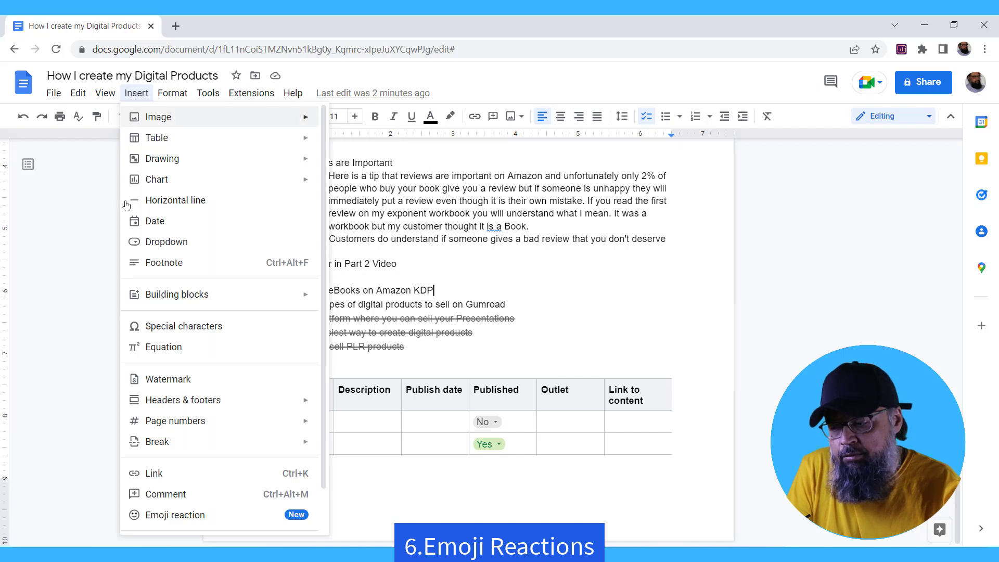
pyautogui.click(186, 522)
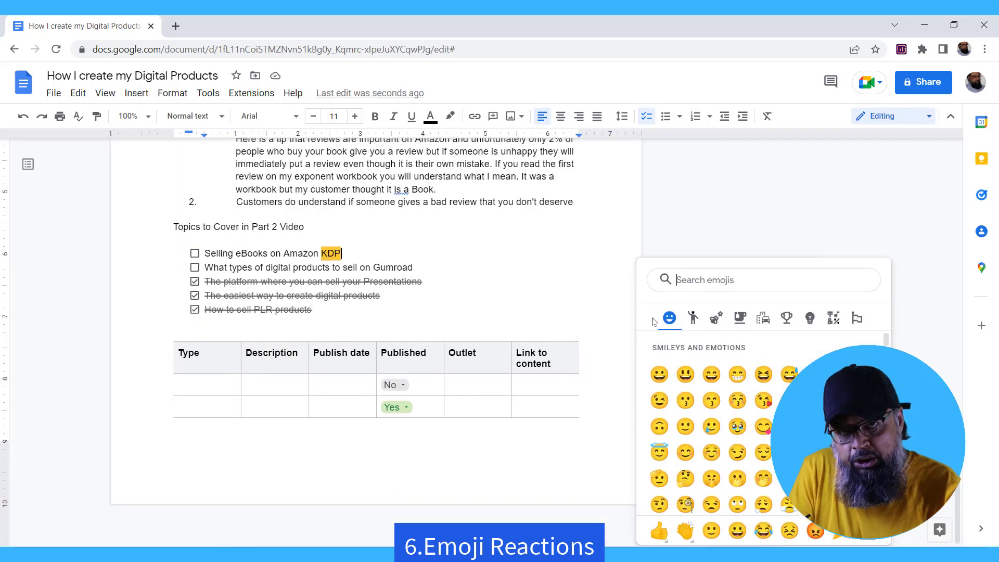
pyautogui.click(729, 330)
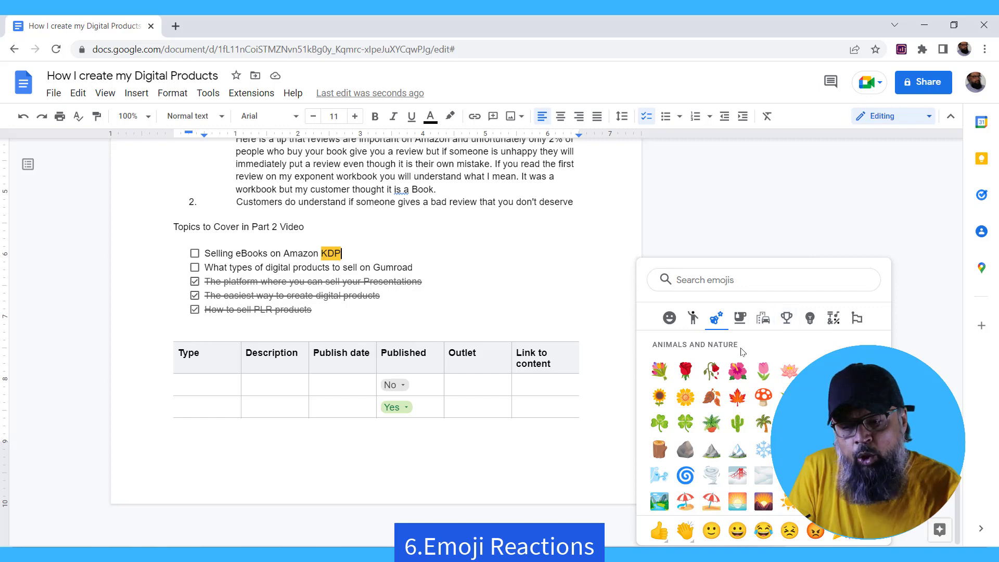
pyautogui.scroll(1, 686, 381)
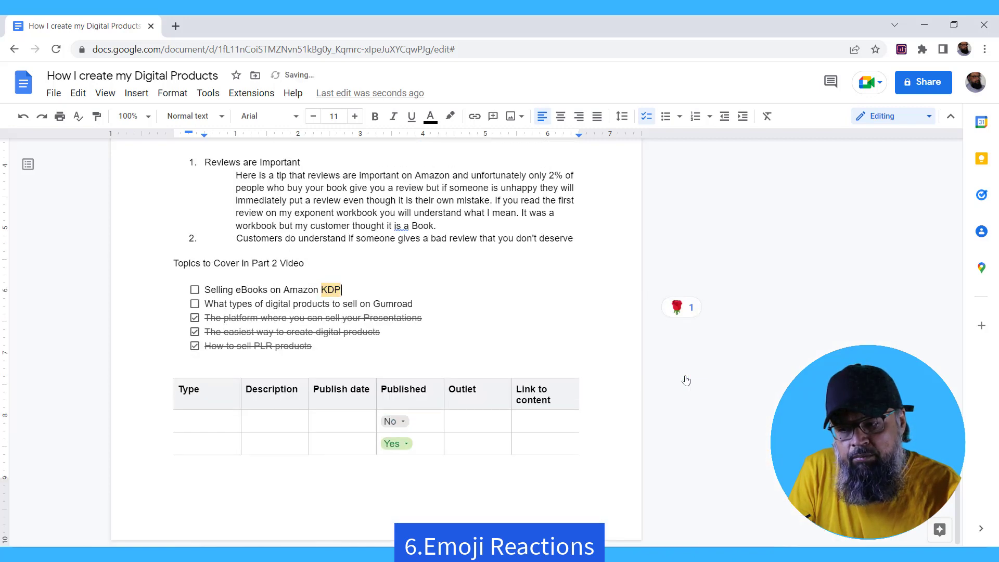